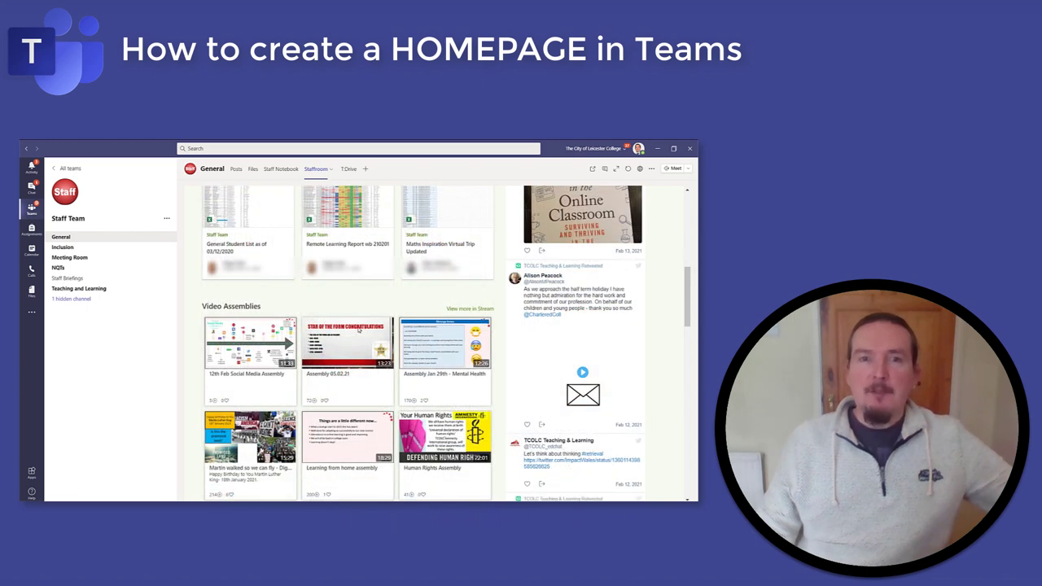
Play the 12th Feb Social Media Assembly video, then close its player
click(227, 360)
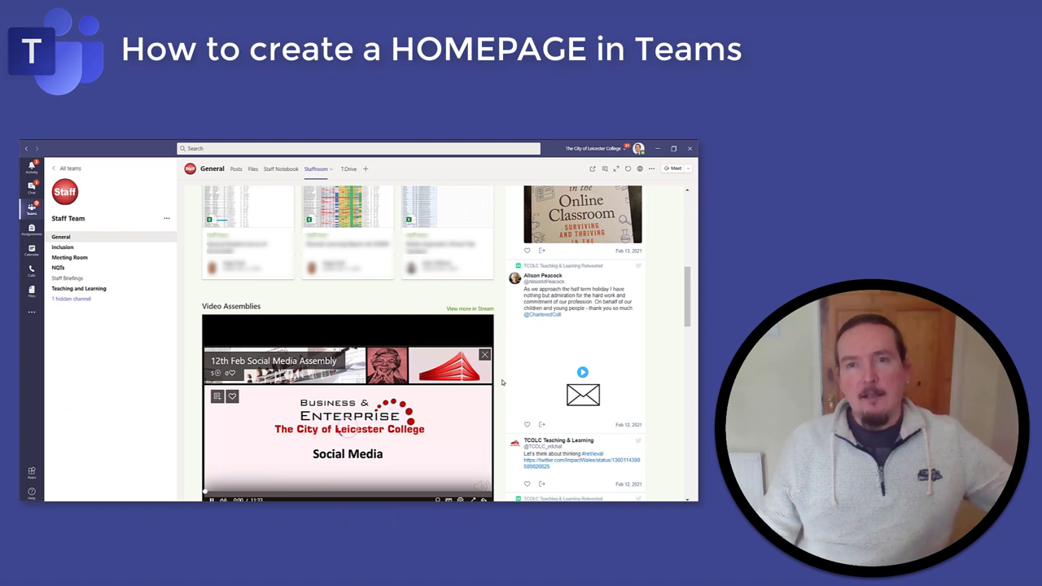
scroll(492, 389, down, 1)
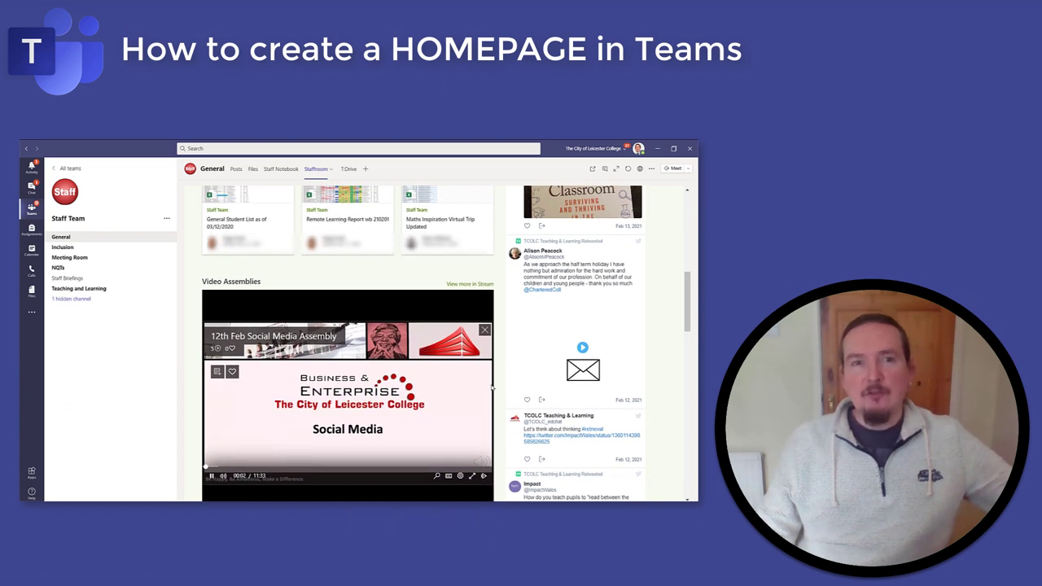
click(485, 331)
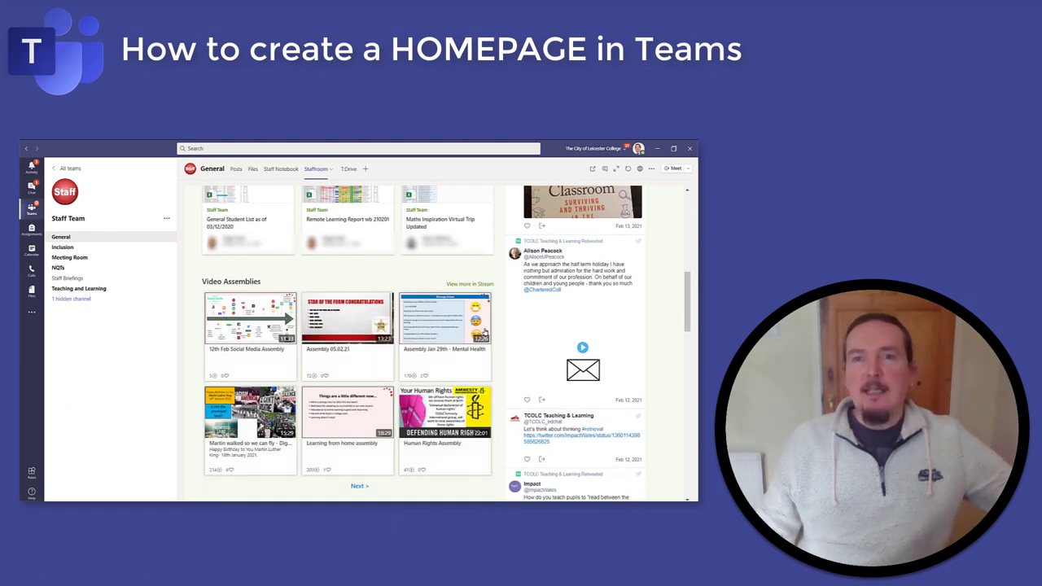
Play the Getting Started with OneNote tutorial and pause it at 0:04
scroll(467, 378, down, 3)
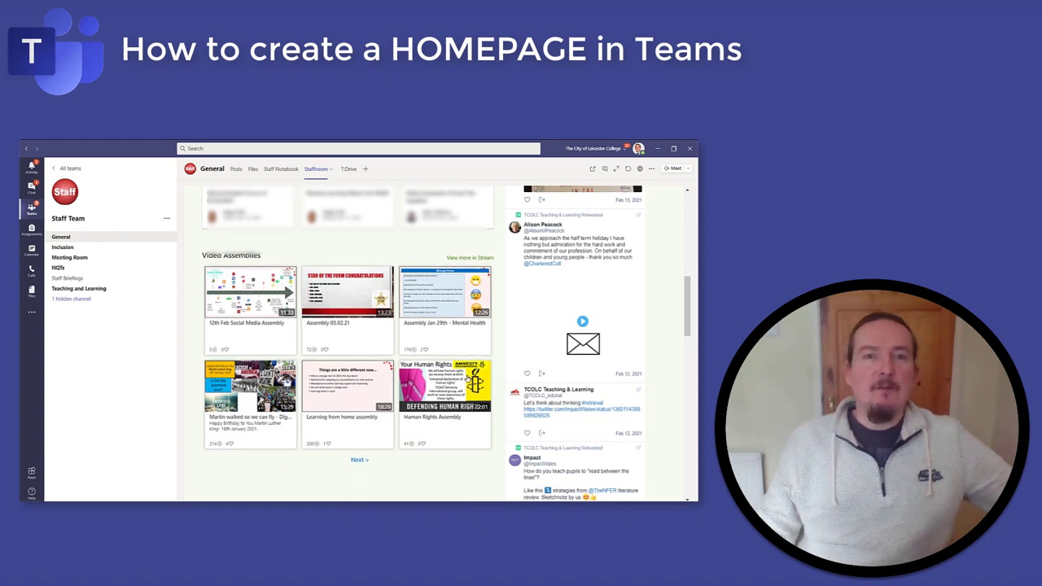
scroll(467, 378, down, 5)
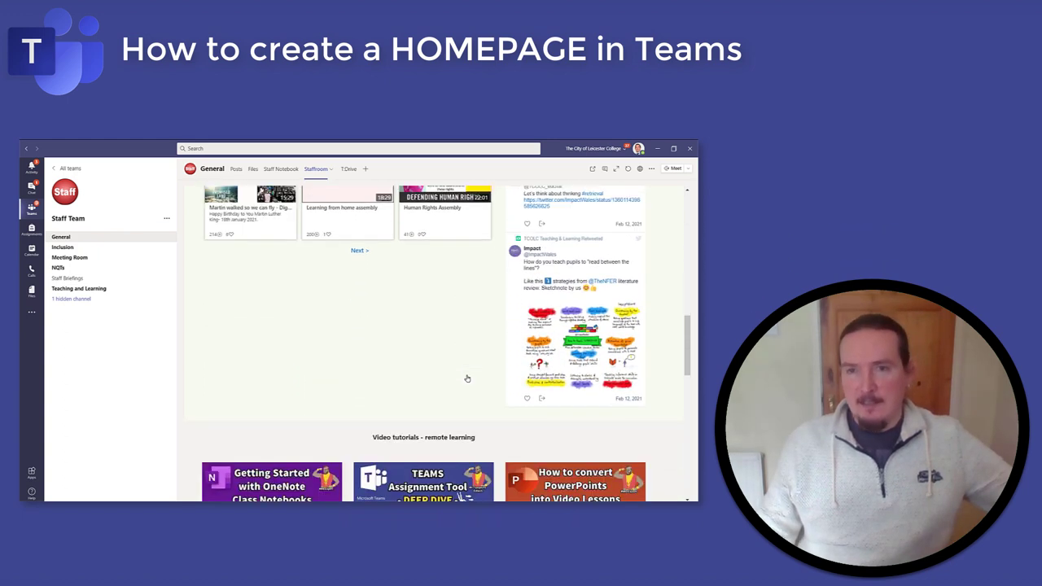
scroll(468, 379, down, 3)
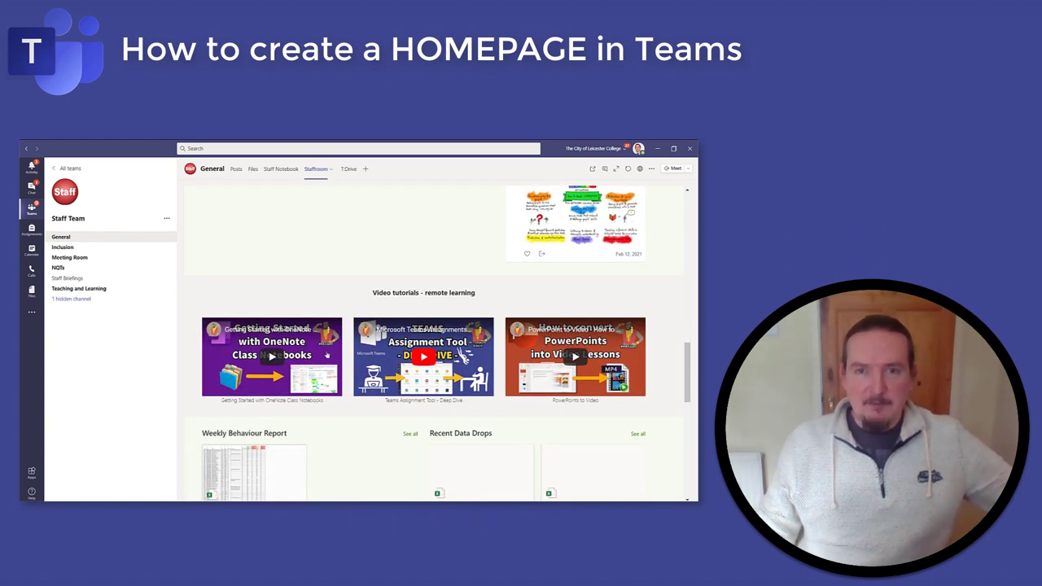
click(272, 355)
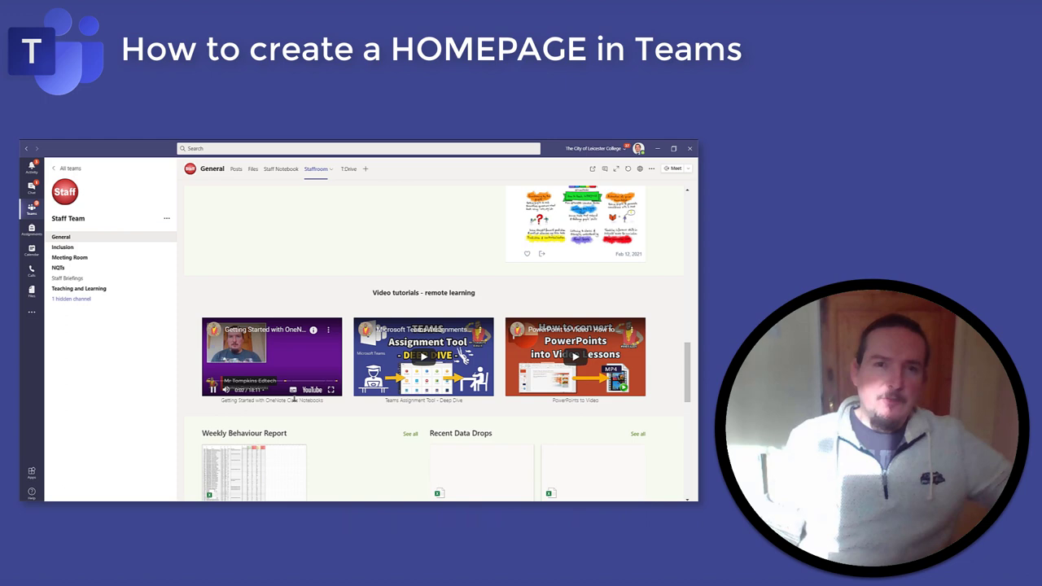
click(211, 390)
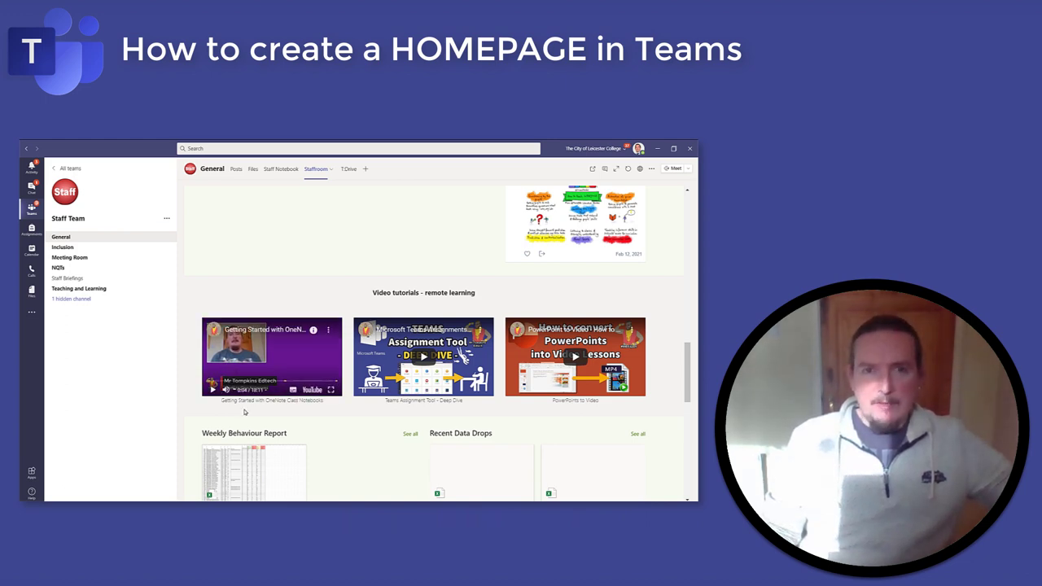
scroll(244, 412, down, 5)
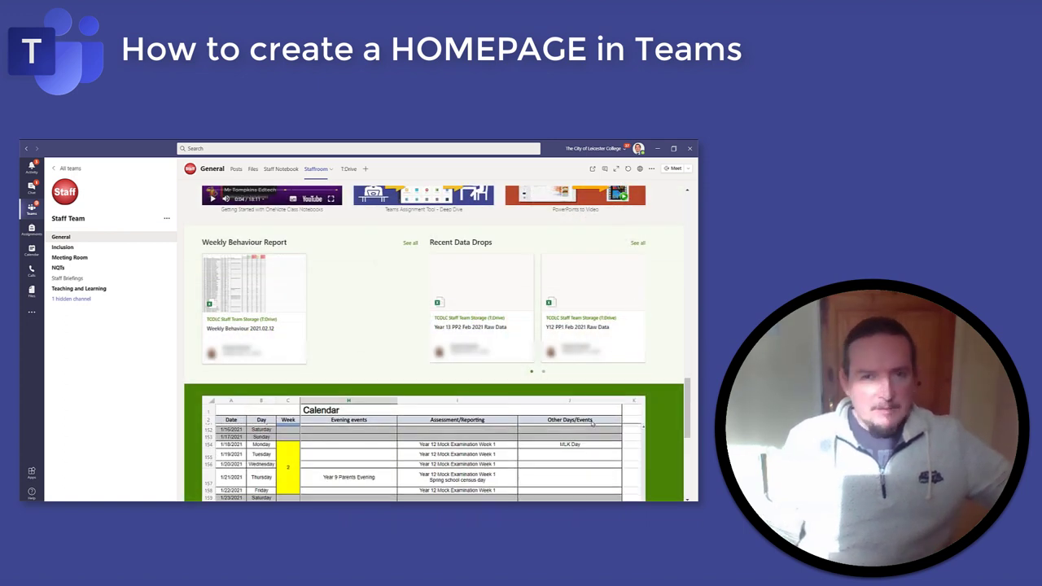
scroll(673, 472, down, 5)
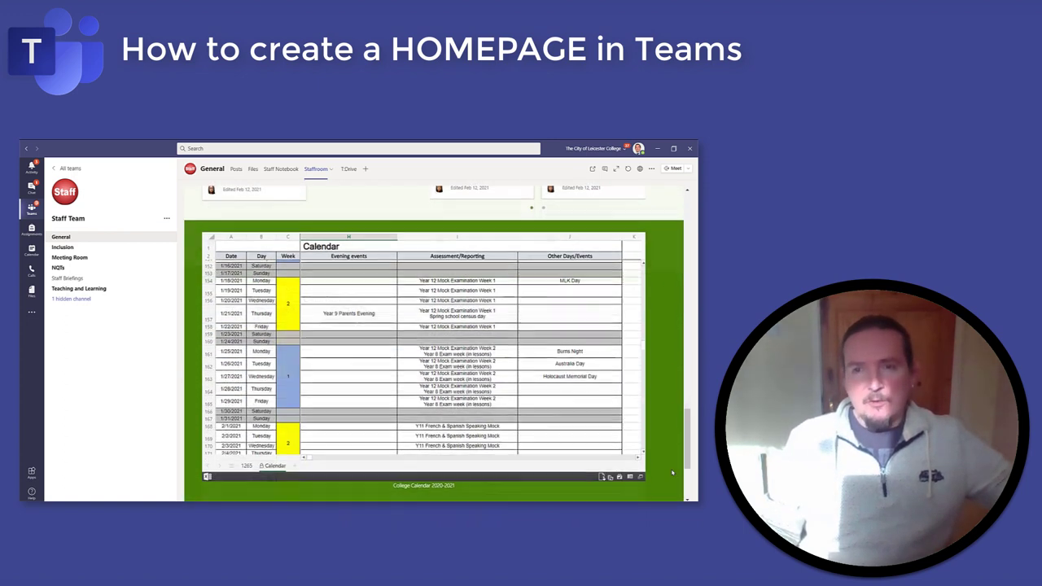
scroll(448, 369, down, 2)
scroll(448, 368, down, 3)
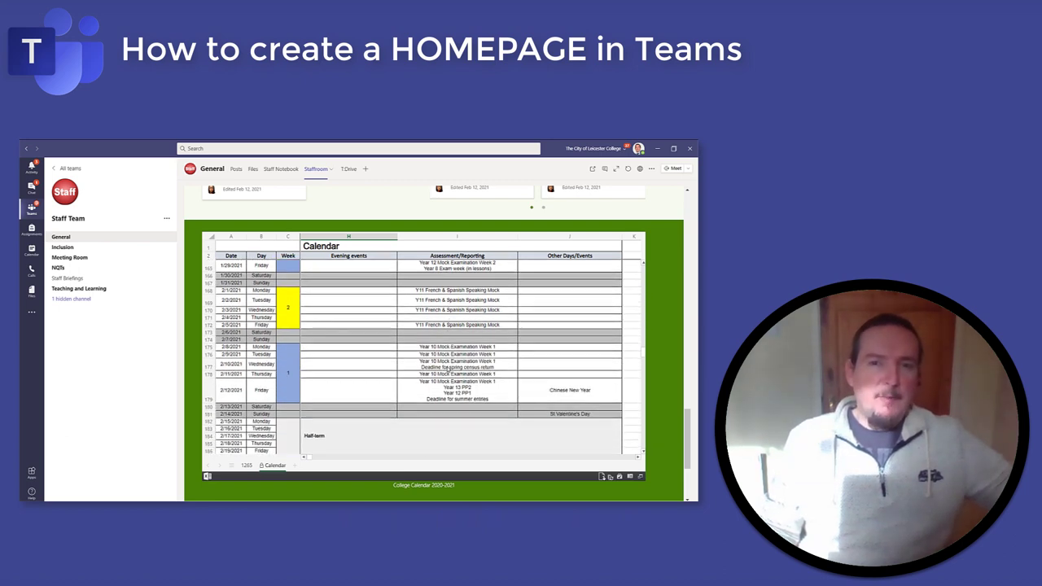
scroll(447, 369, left, 5)
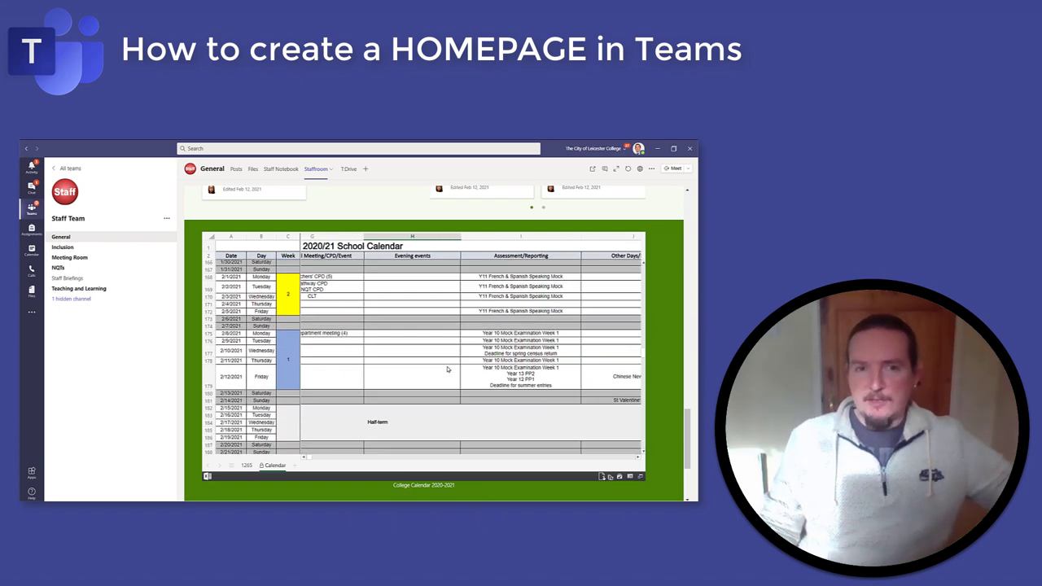
scroll(447, 368, left, 2)
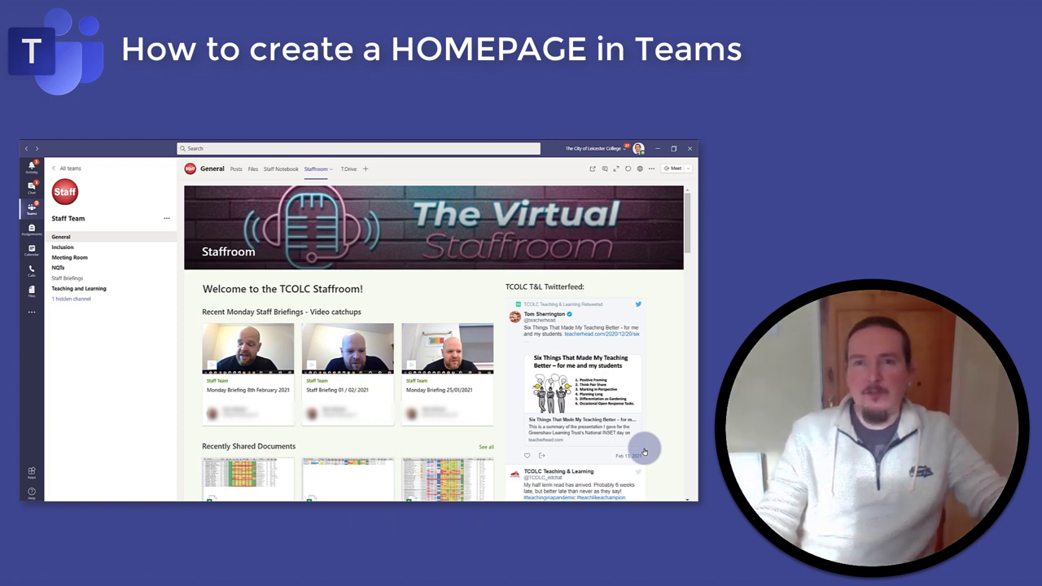
scroll(643, 448, down, 5)
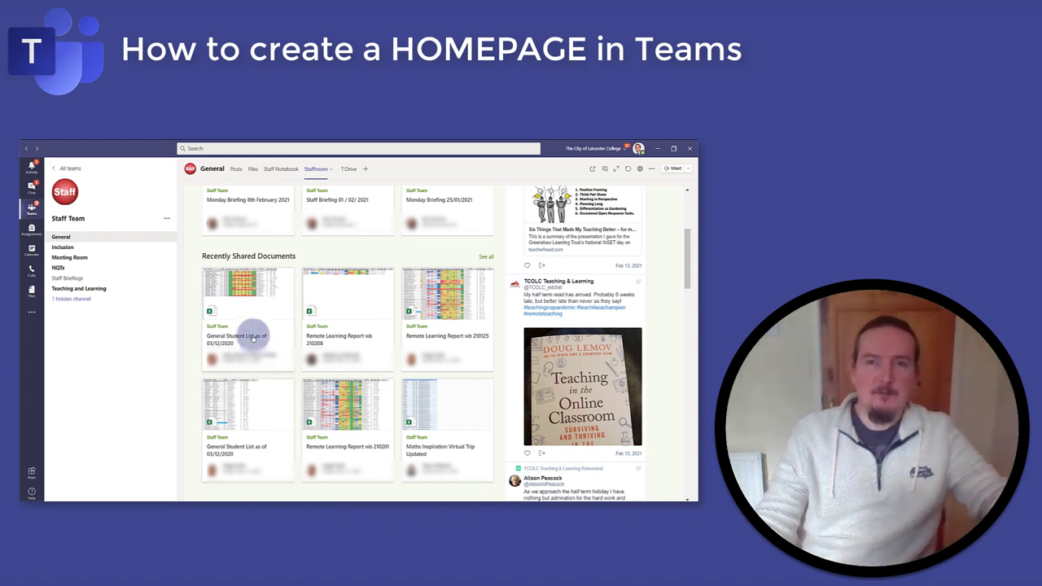
click(340, 337)
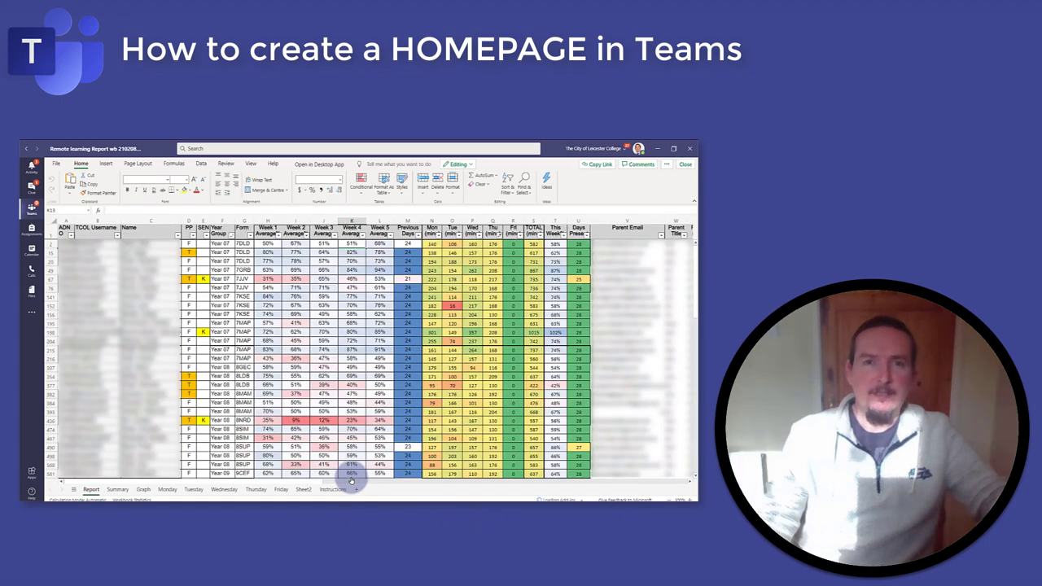
scroll(380, 439, down, 6)
scroll(379, 440, down, 1)
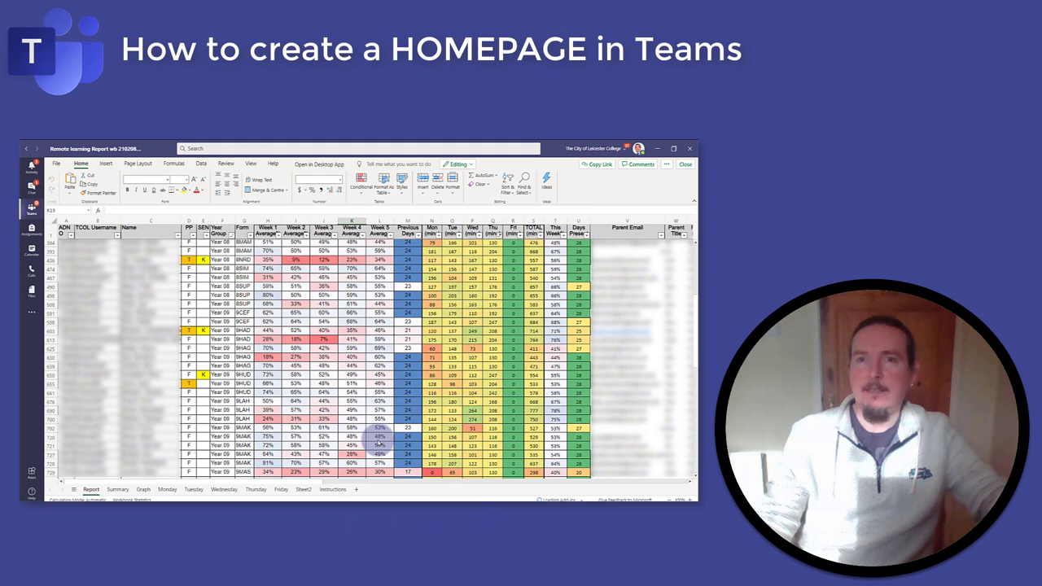
click(143, 490)
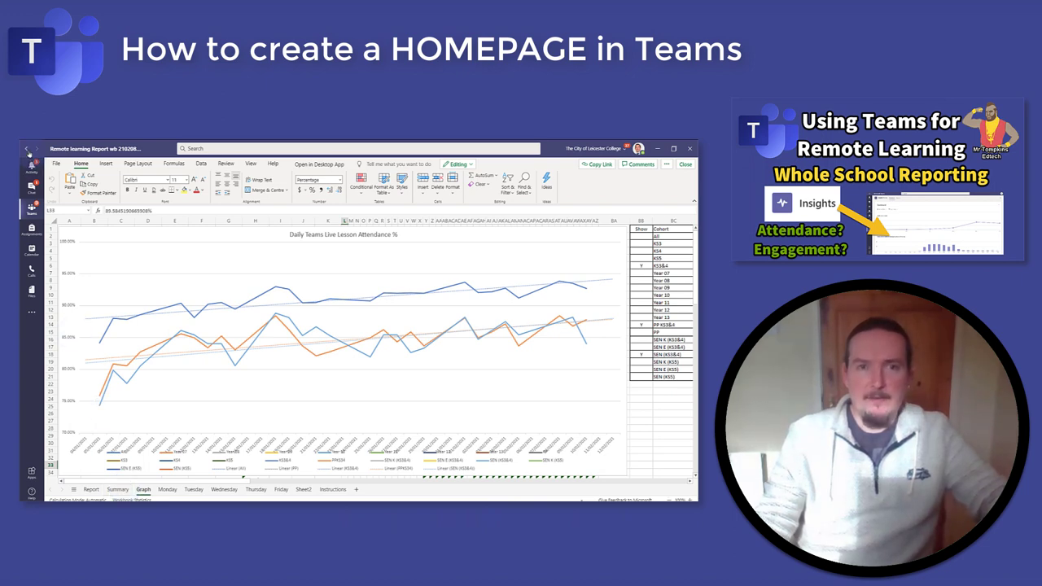
click(27, 150)
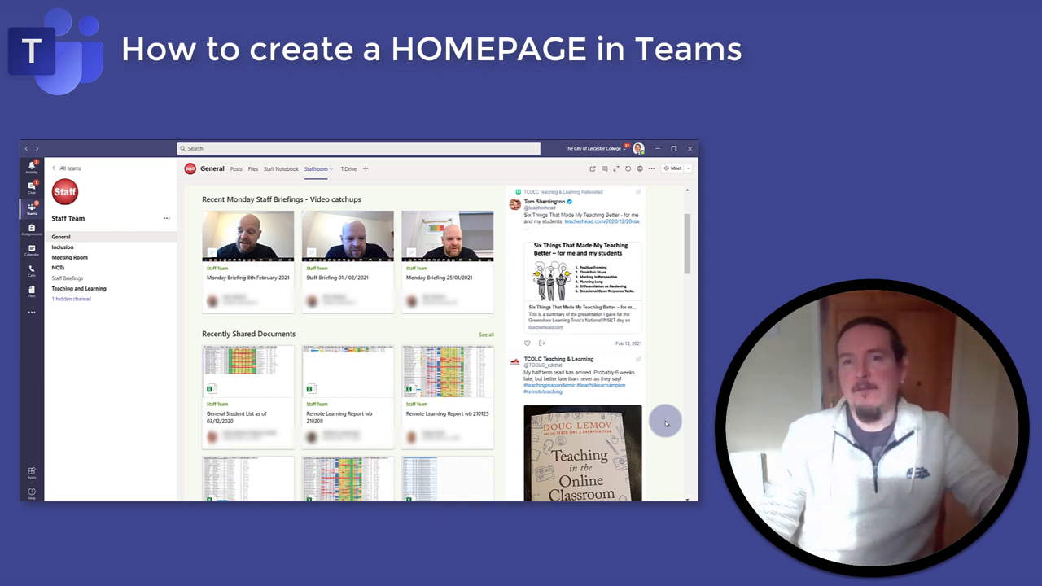
Play the 'Martin walked so we can fly' assembly video, then close its player
scroll(665, 423, down, 3)
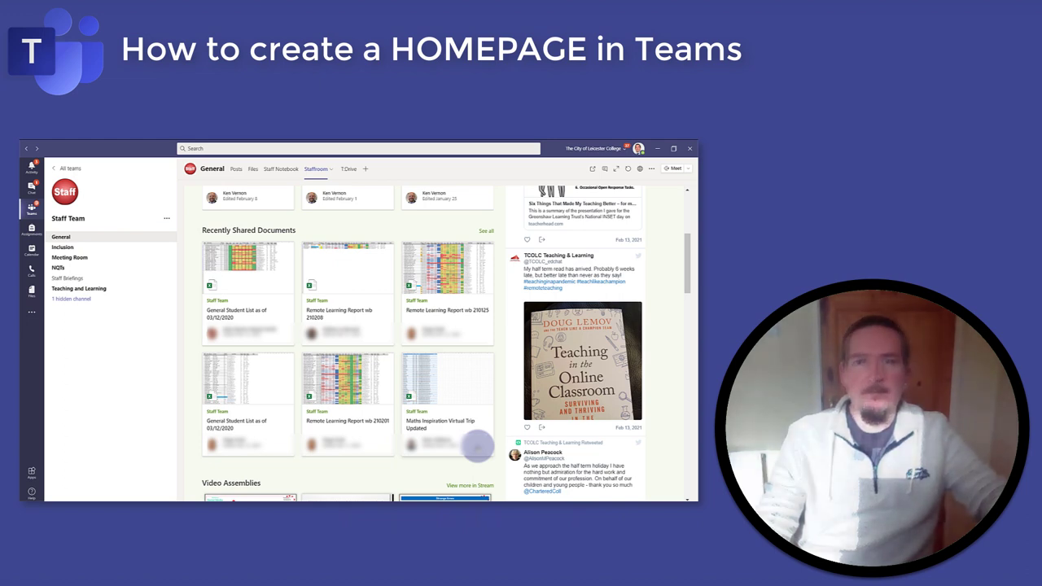
scroll(478, 445, down, 5)
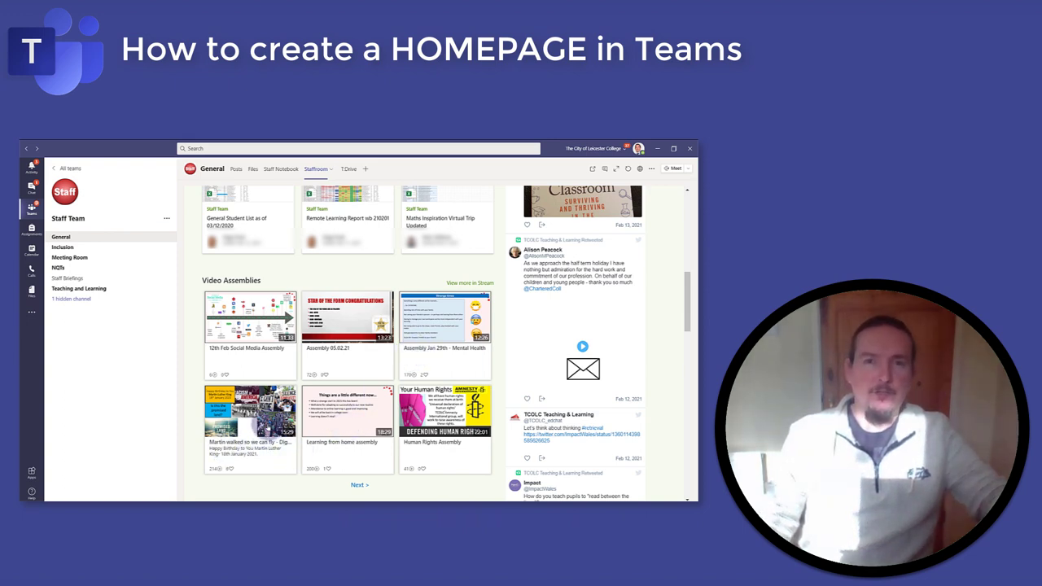
click(267, 427)
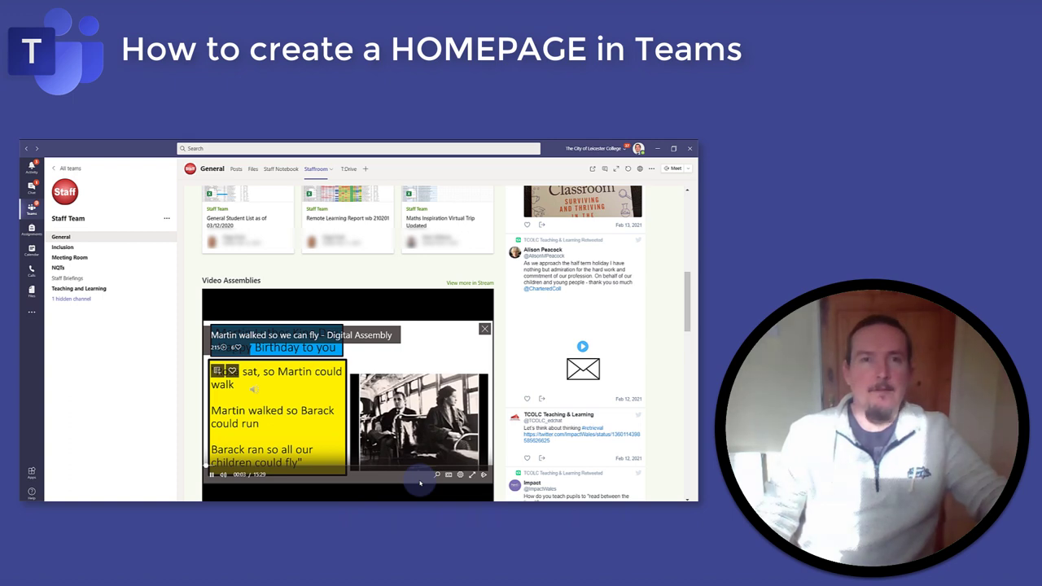
click(485, 329)
Start the Teams Assignment Tool tutorial video under Video tutorials
scroll(453, 418, down, 3)
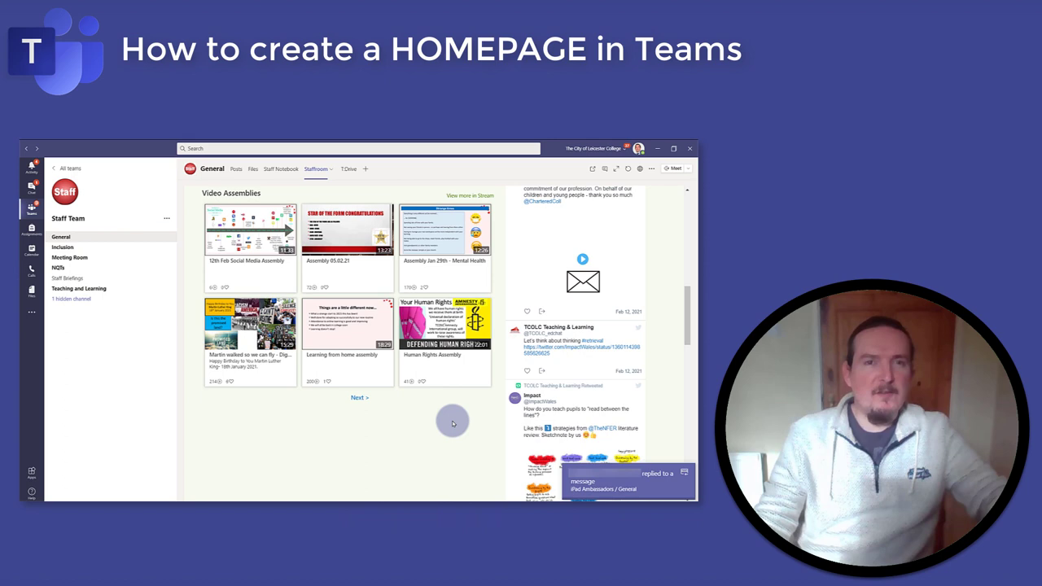
scroll(453, 422, down, 5)
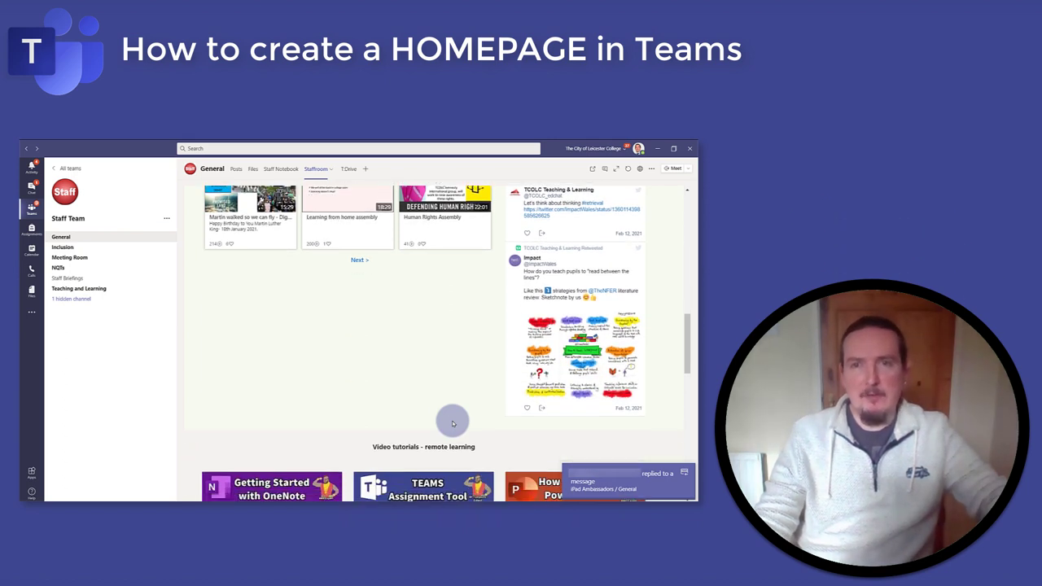
scroll(453, 419, down, 2)
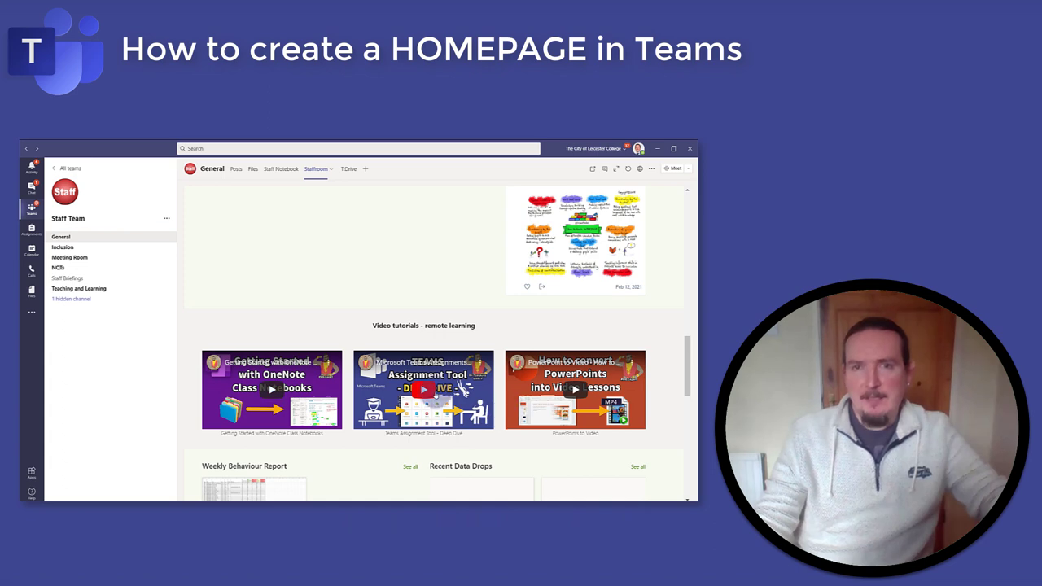
click(424, 391)
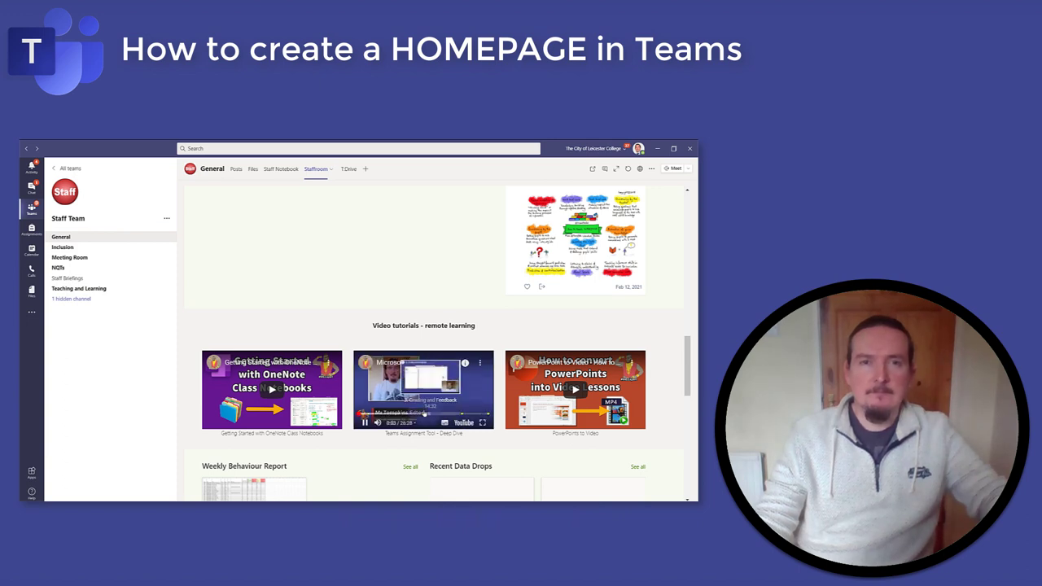
click(372, 456)
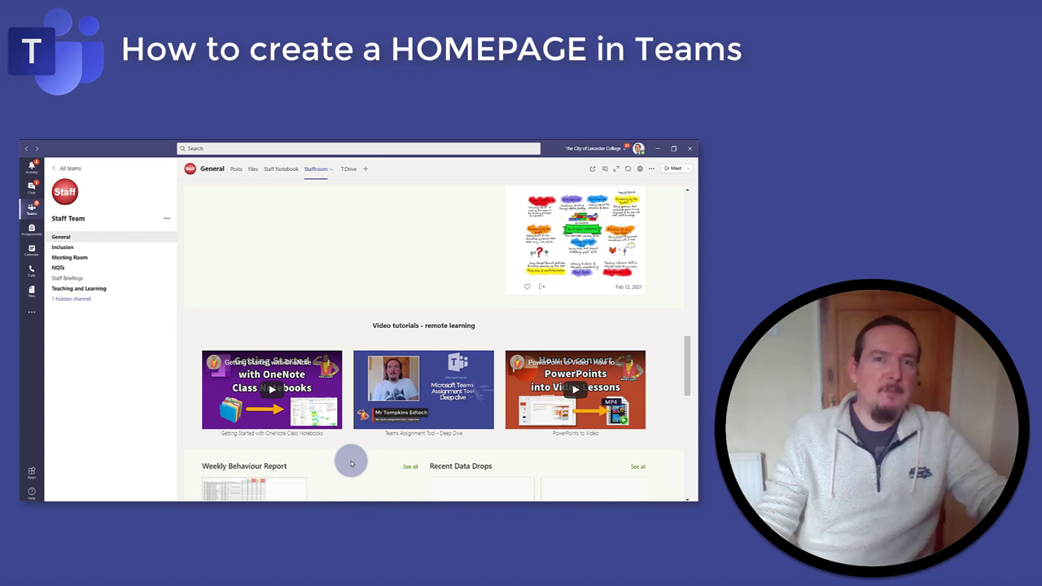
scroll(352, 463, down, 3)
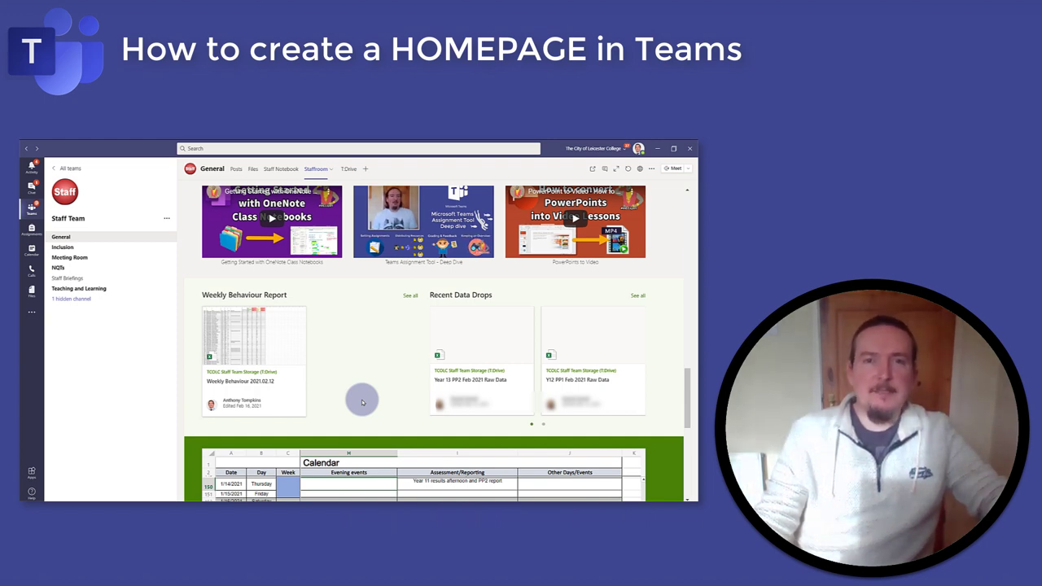
mouse_move(511, 398)
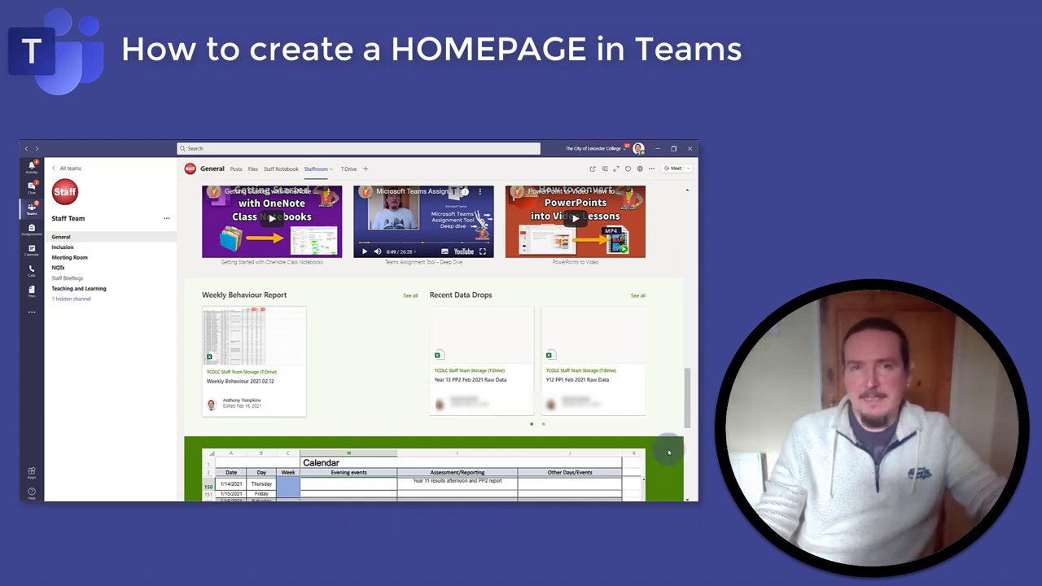
scroll(664, 455, down, 3)
scroll(665, 468, down, 3)
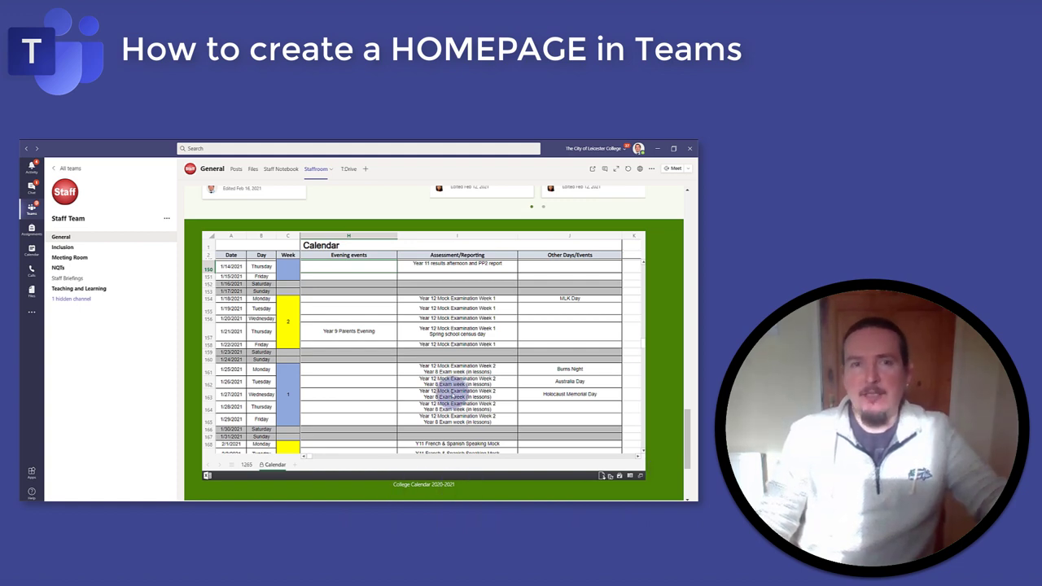
scroll(454, 384, down, 3)
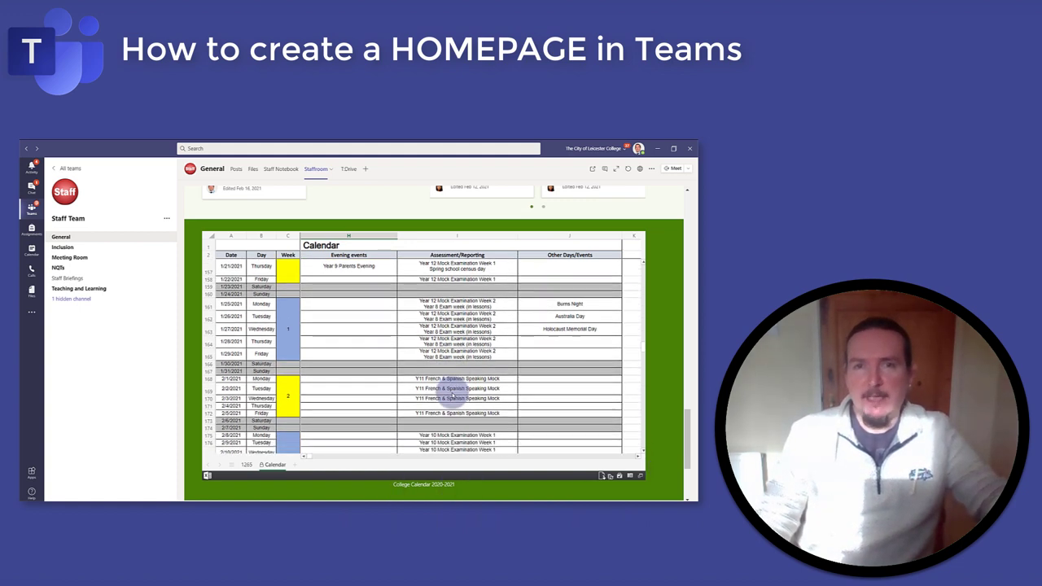
scroll(454, 394, down, 2)
scroll(453, 394, left, 5)
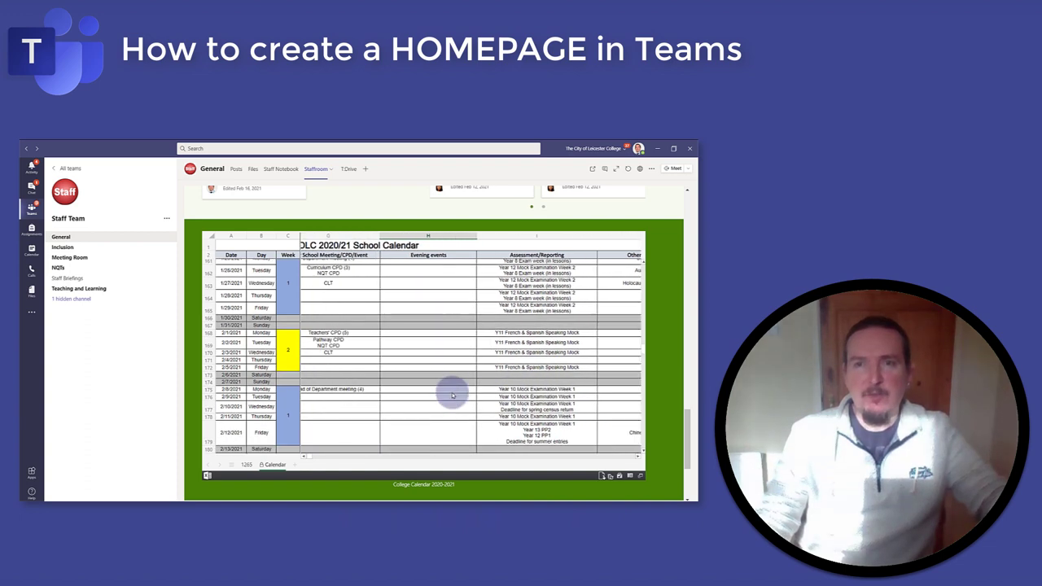
scroll(454, 395, left, 4)
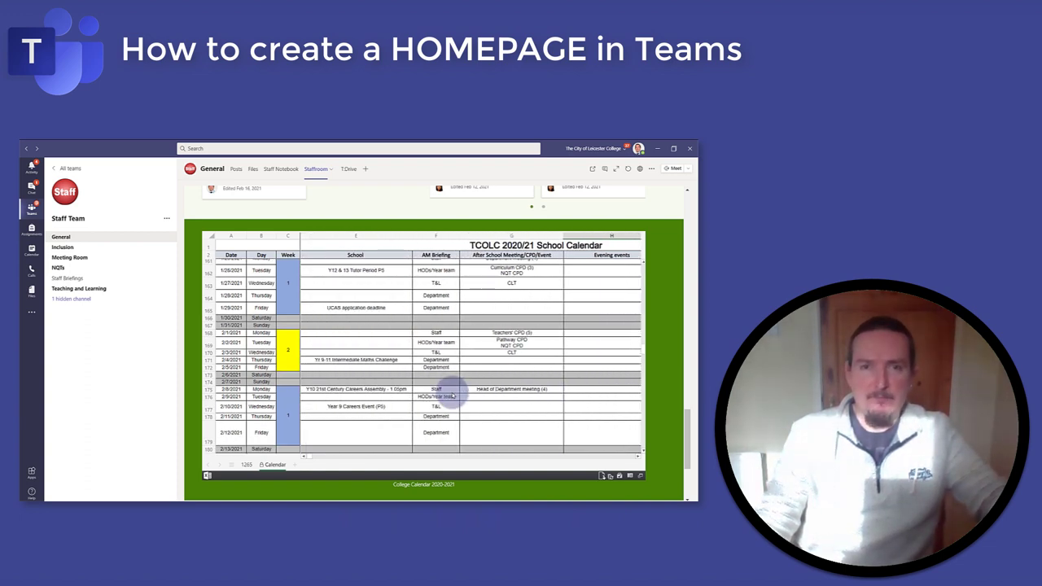
scroll(453, 395, down, 5)
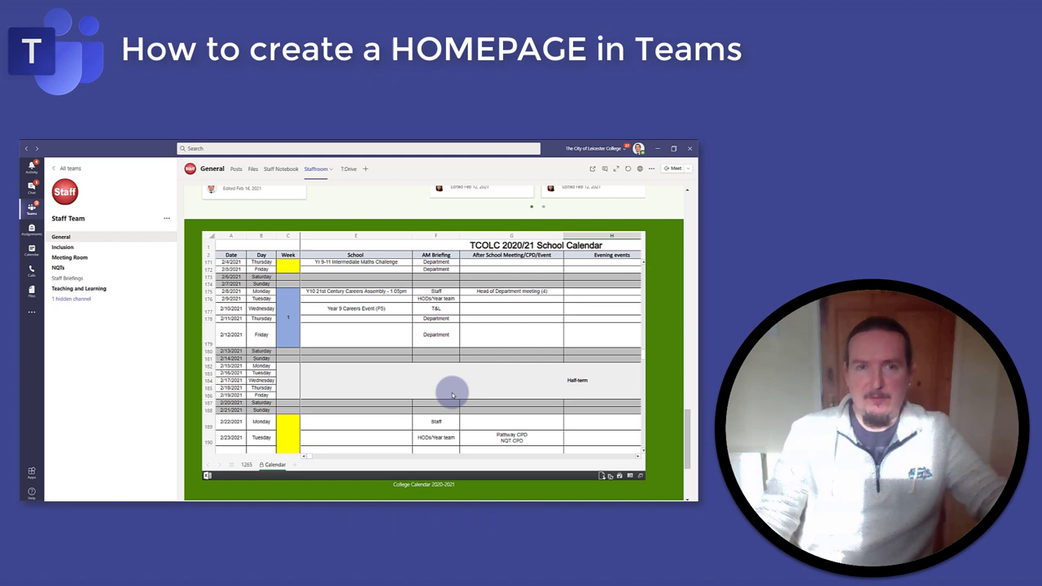
scroll(453, 395, down, 1)
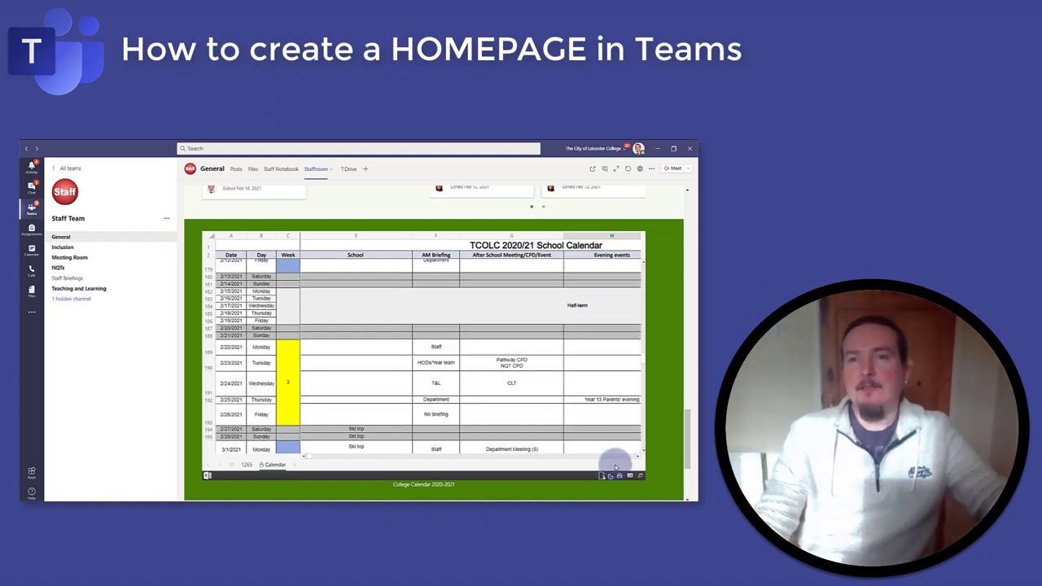
scroll(690, 449, down, 1)
drag(689, 448, 687, 477)
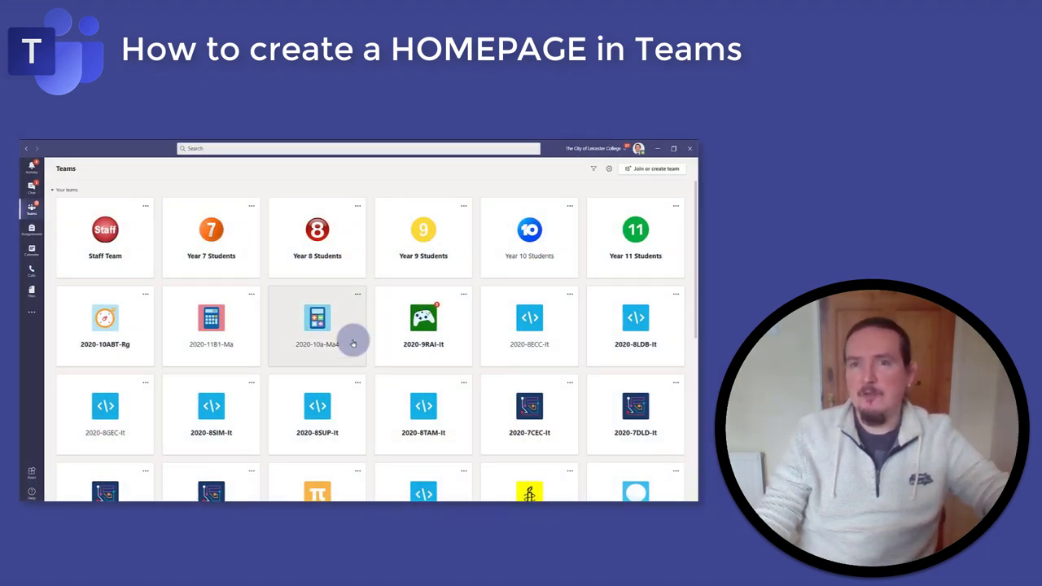
Go to the 2020-10a-Ma4 team and show its General channel Files tab
click(315, 330)
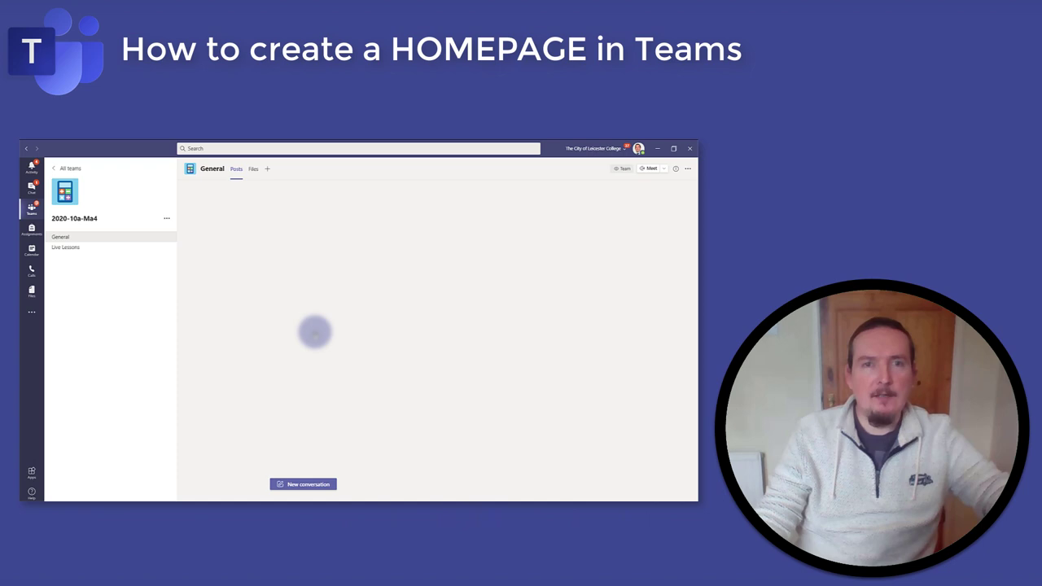
click(253, 172)
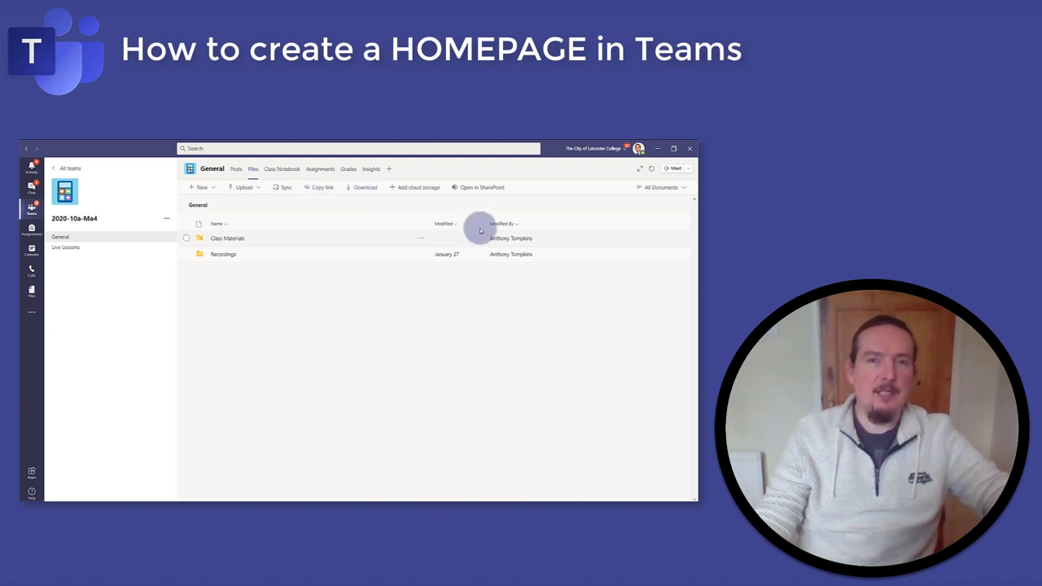
Open the General channel's files in SharePoint from the Files toolbar
click(481, 186)
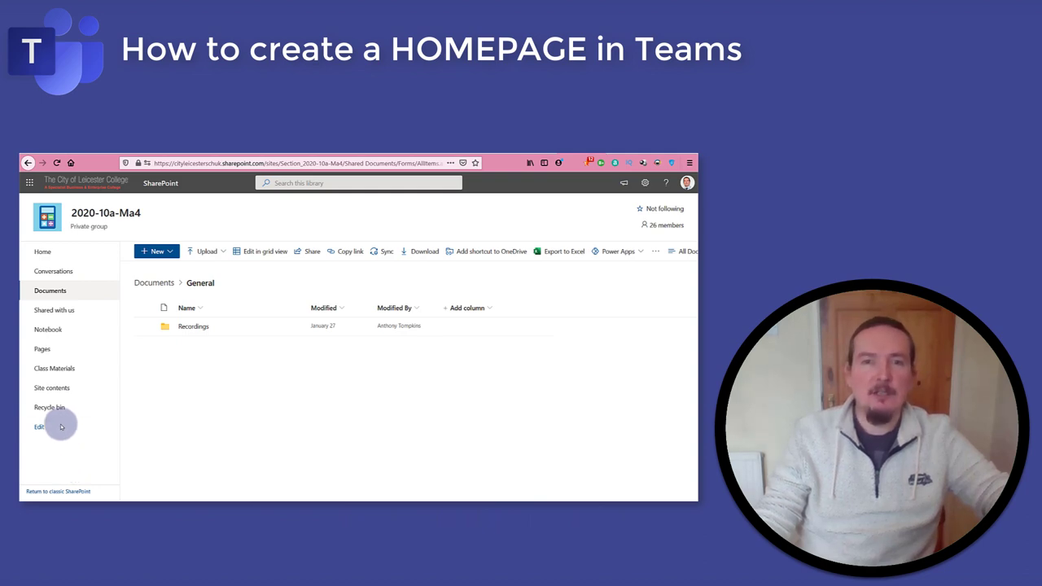
Browse Site contents and Class Files > Assignments, then go to the Site Pages library
click(54, 371)
click(53, 387)
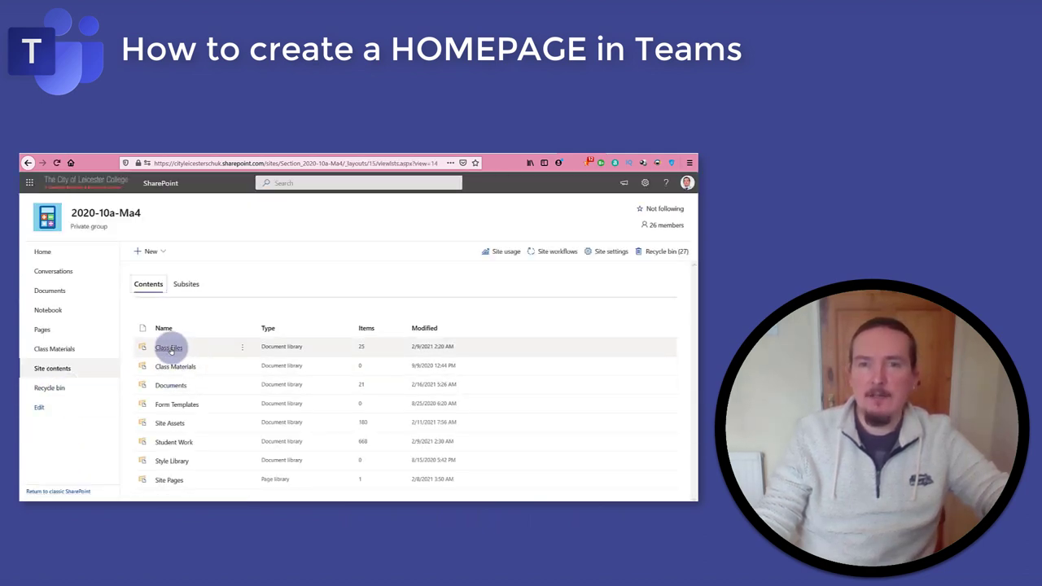
click(169, 348)
click(195, 326)
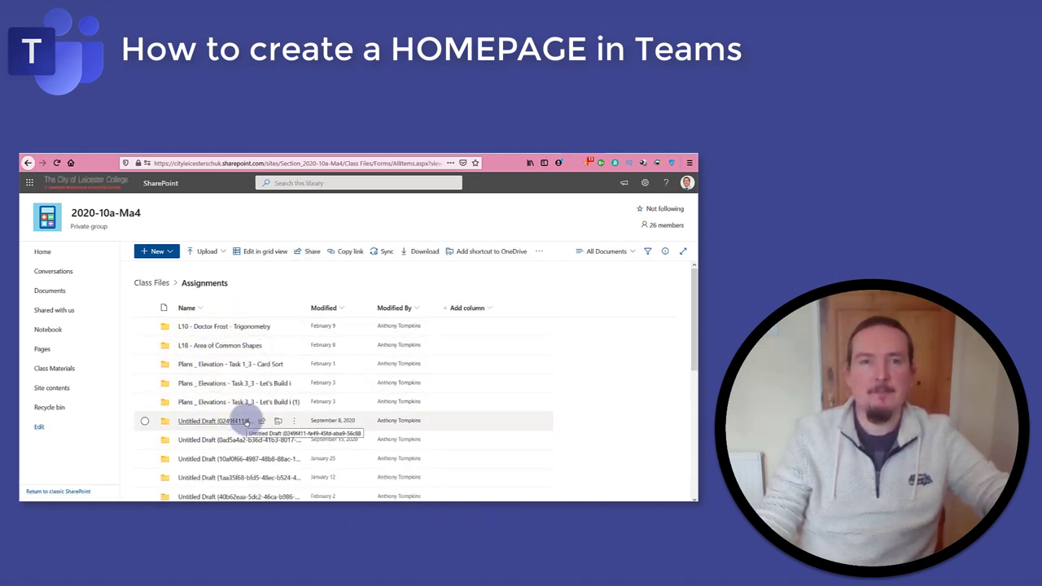
click(43, 351)
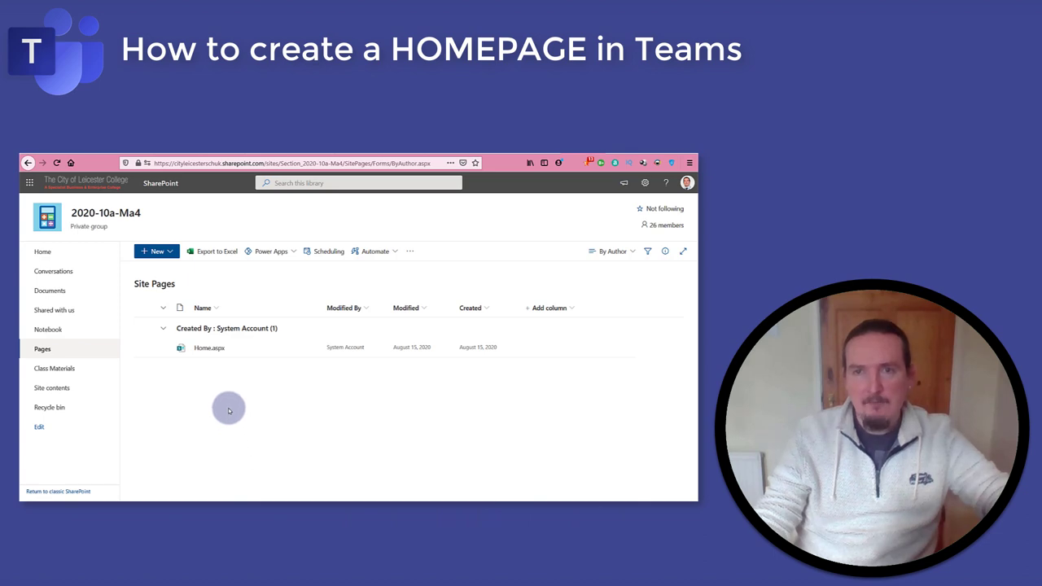
Open Home.aspx and look over its News, Activity and Documents sections
click(205, 348)
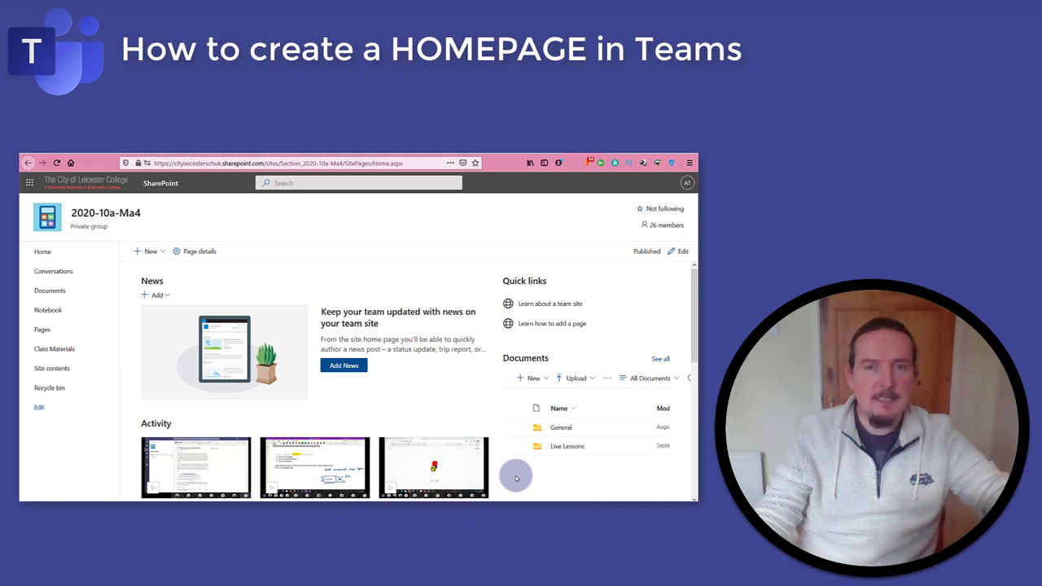
scroll(515, 478, down, 2)
scroll(516, 478, down, 2)
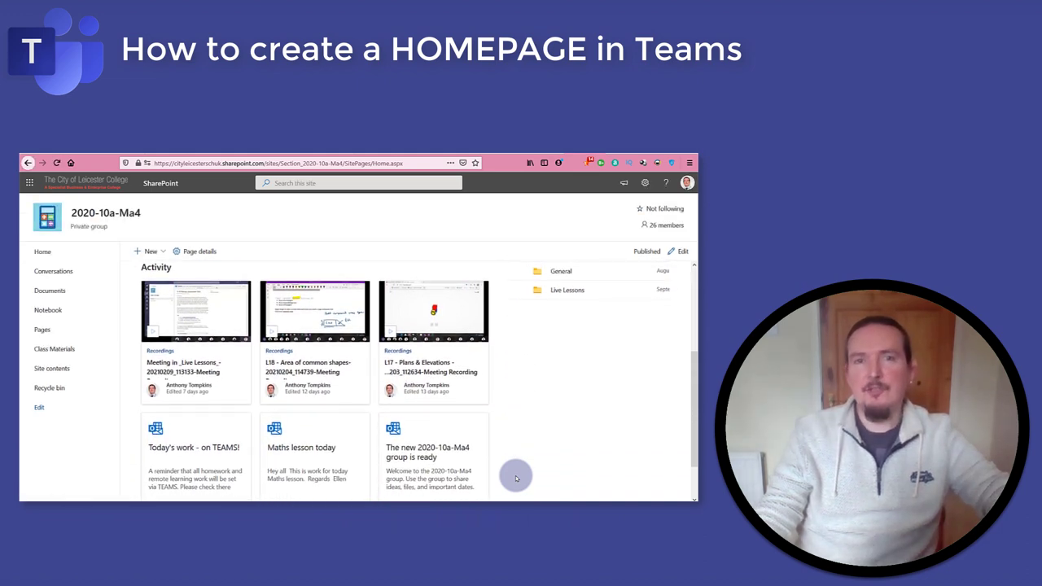
scroll(515, 478, up, 1)
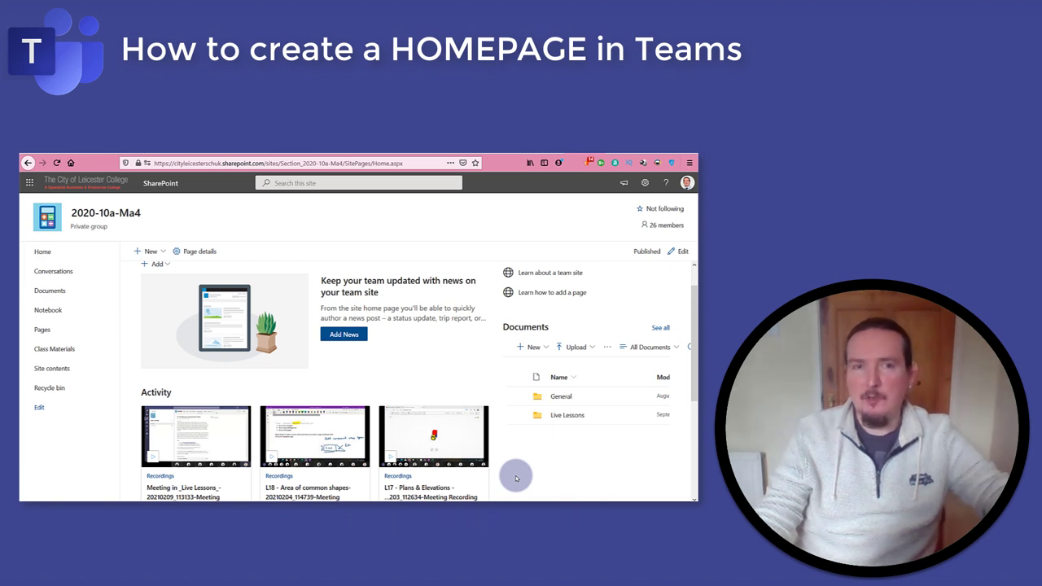
Create a new site page from the Pages library
click(45, 330)
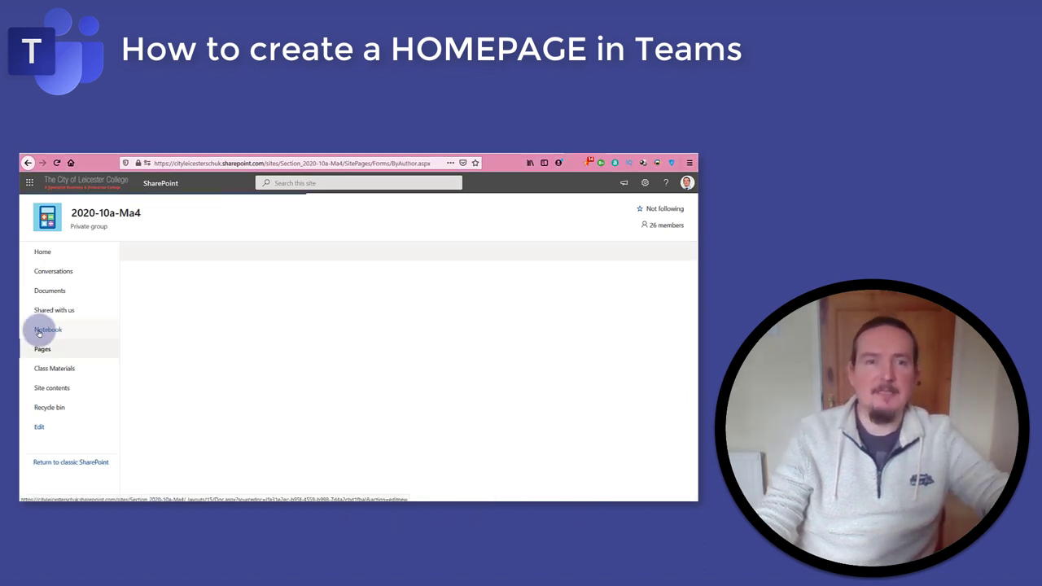
click(154, 252)
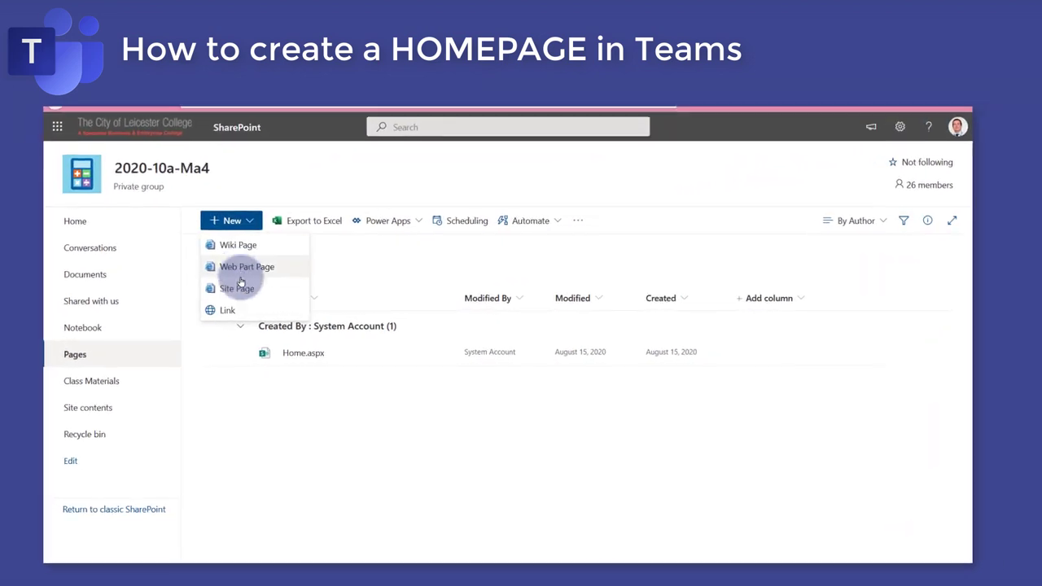
click(158, 286)
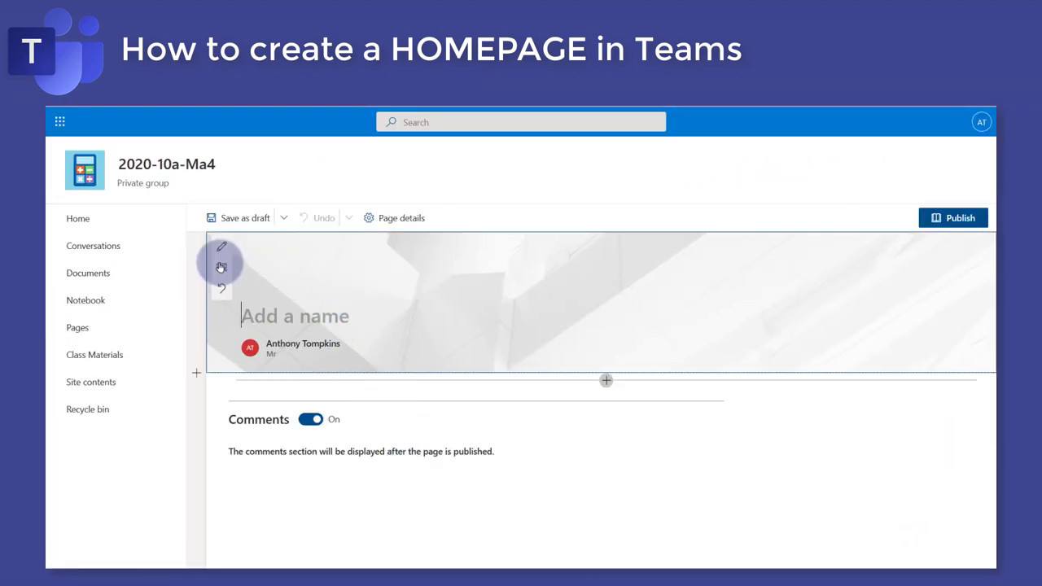
Set the banner to a web-searched 'fractals' image and adjust its focal point
click(221, 267)
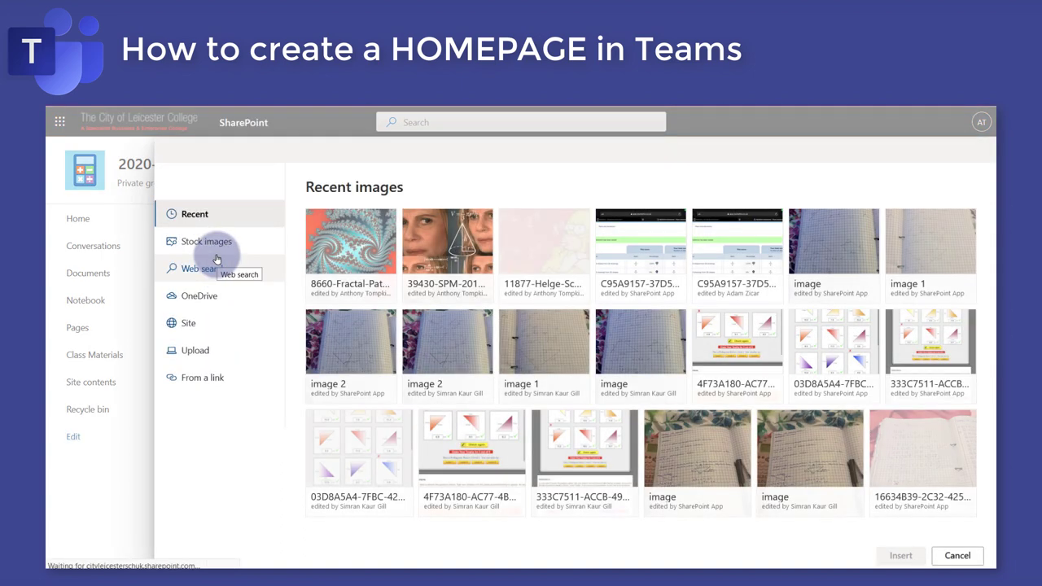
click(210, 243)
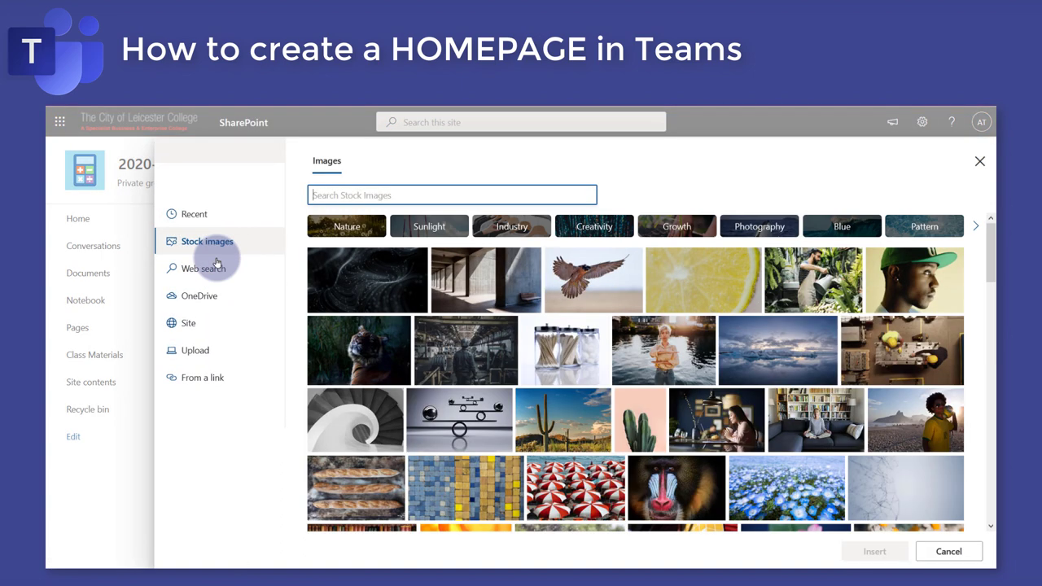
click(204, 268)
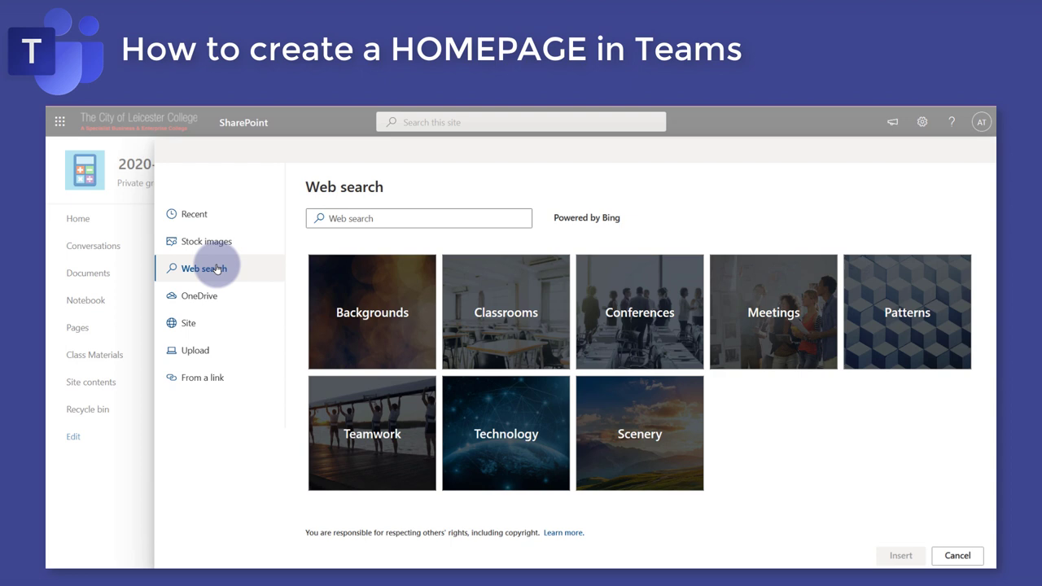
click(358, 218)
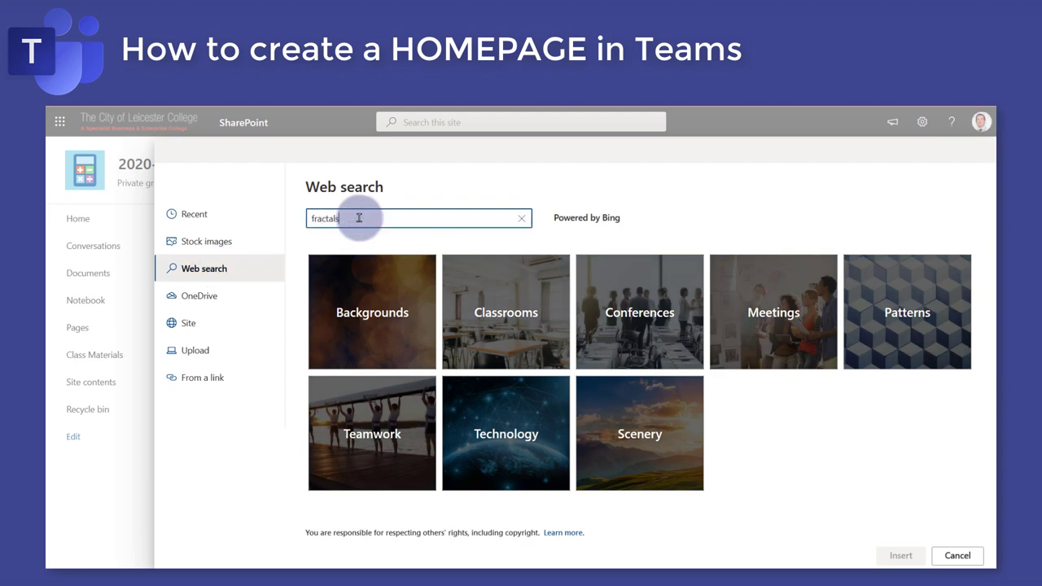
key(Return)
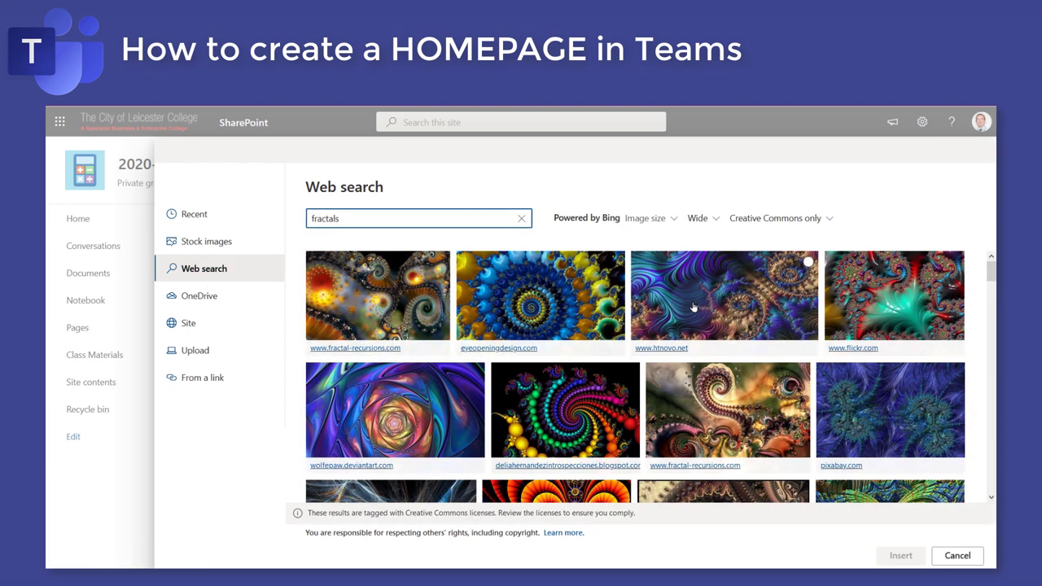
click(694, 306)
click(900, 555)
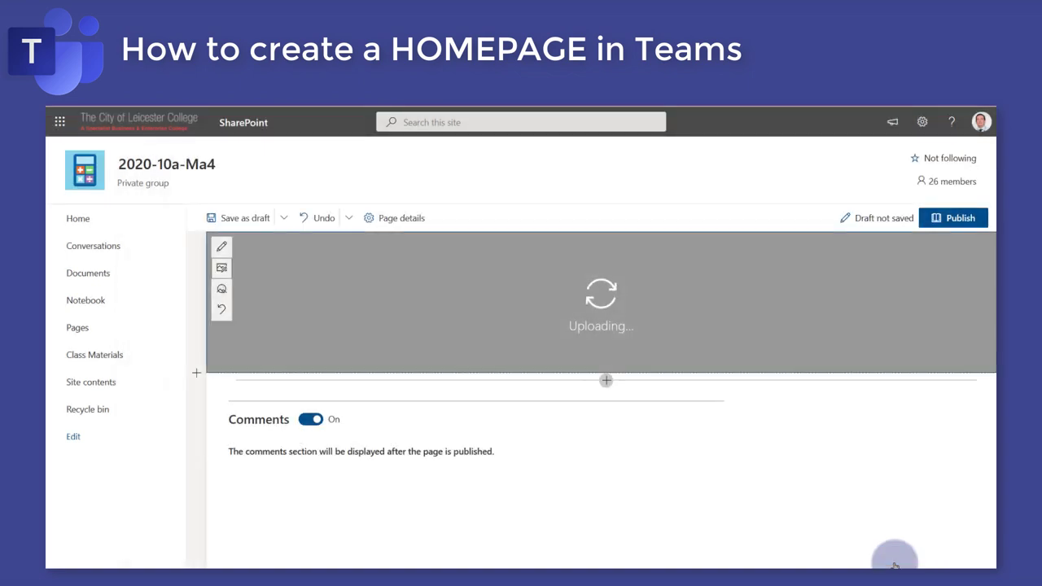
drag(601, 302, 605, 253)
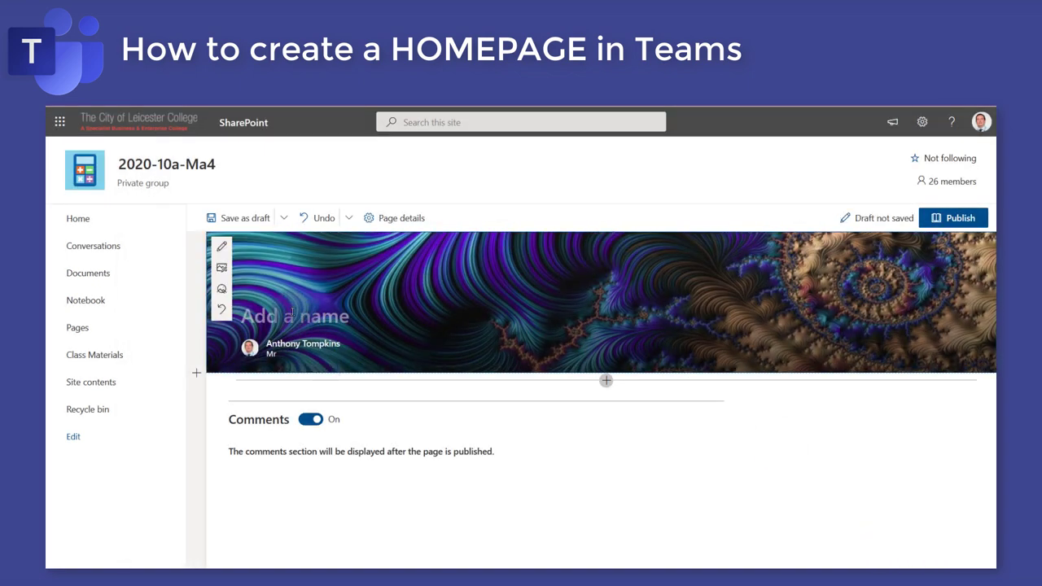
Title the page banner '10a4 Maths Class!'
click(336, 371)
text(Maths Clas)
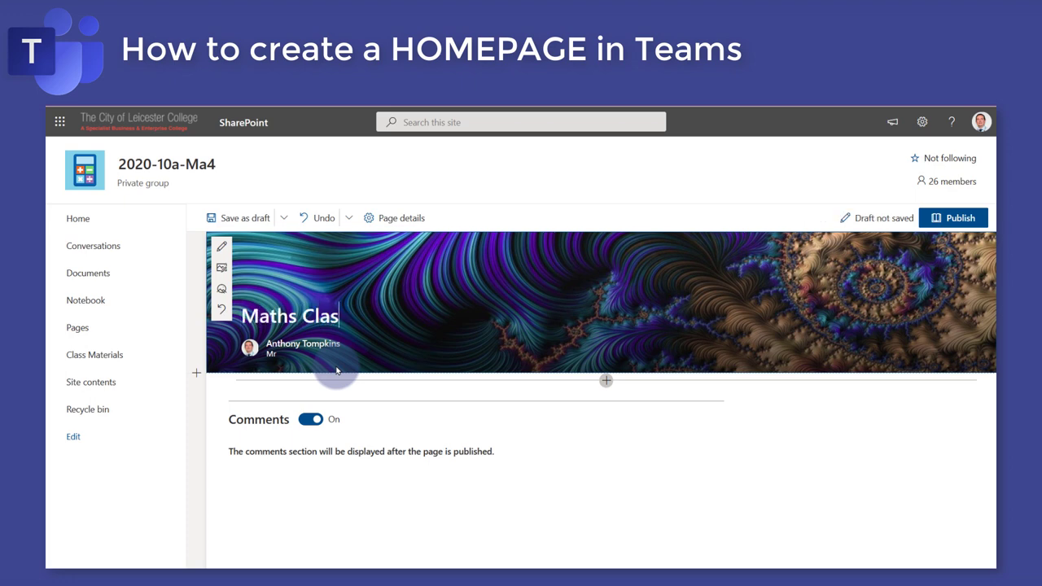
text(s!)
key(Home)
text(10a4)
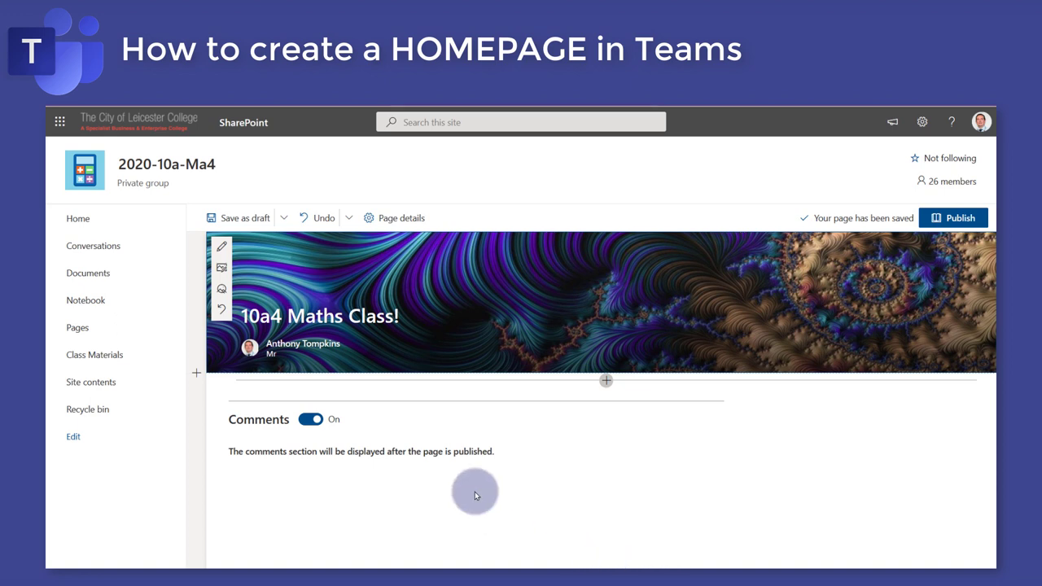
click(195, 373)
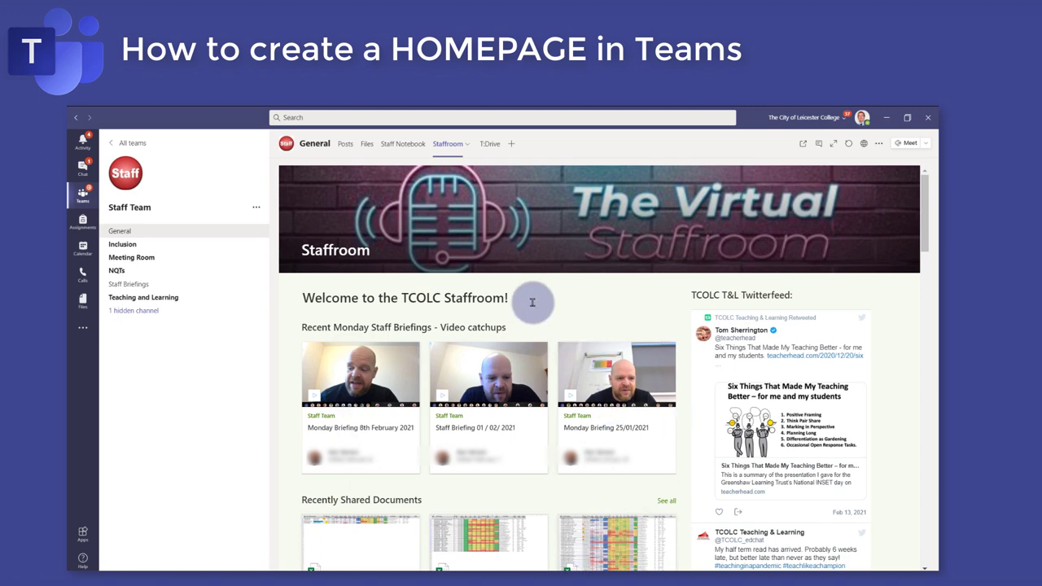
drag(924, 209, 906, 189)
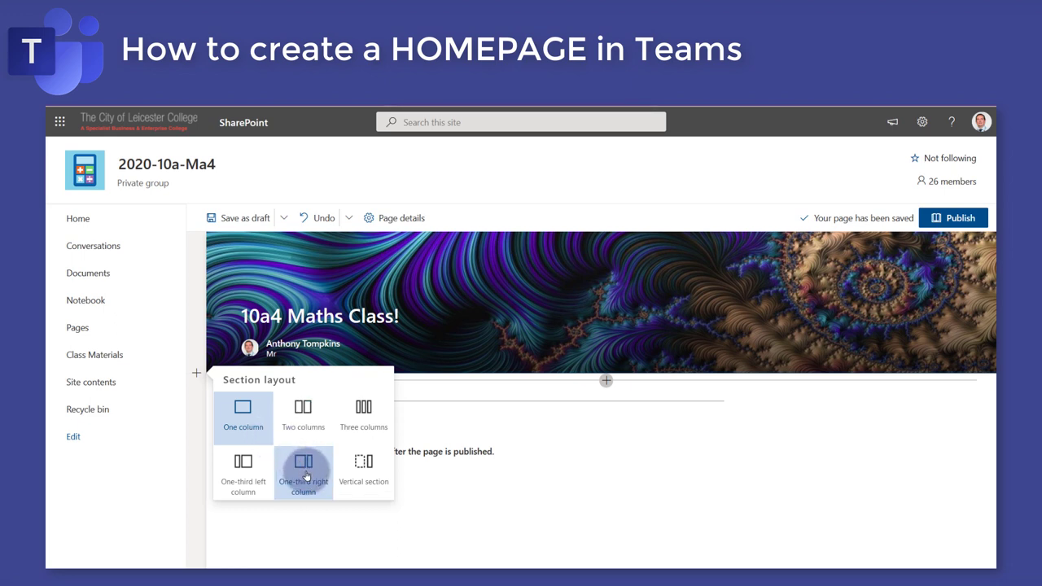
Make the section a One-third right column layout with the Soft light blue background
click(304, 473)
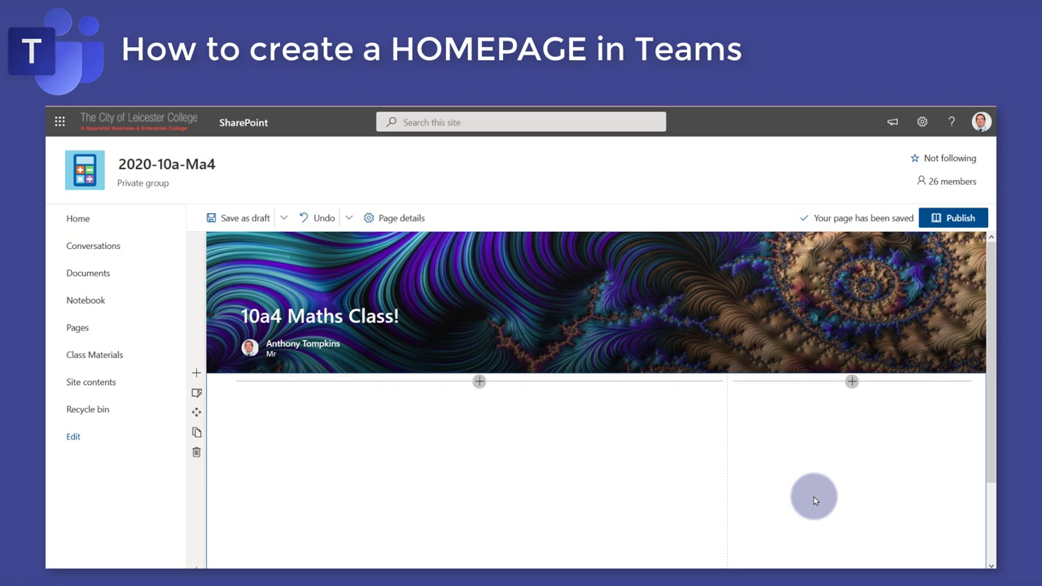
click(196, 394)
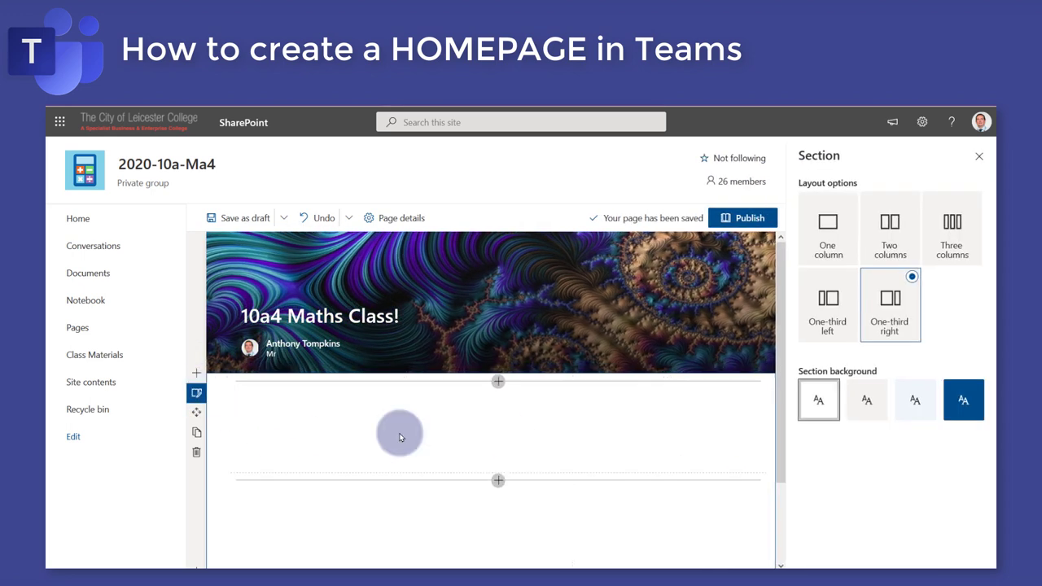
click(916, 414)
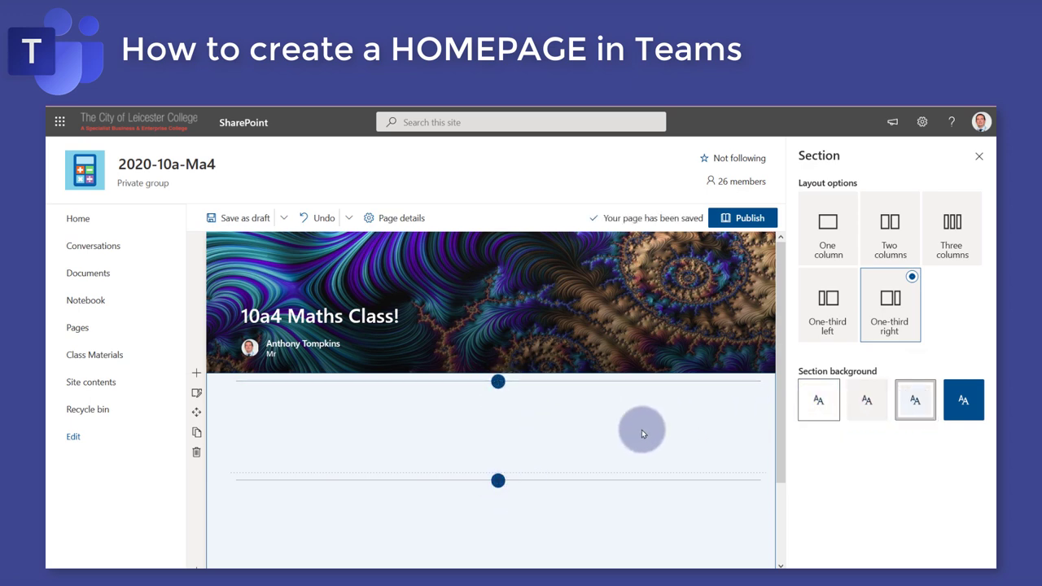
click(978, 159)
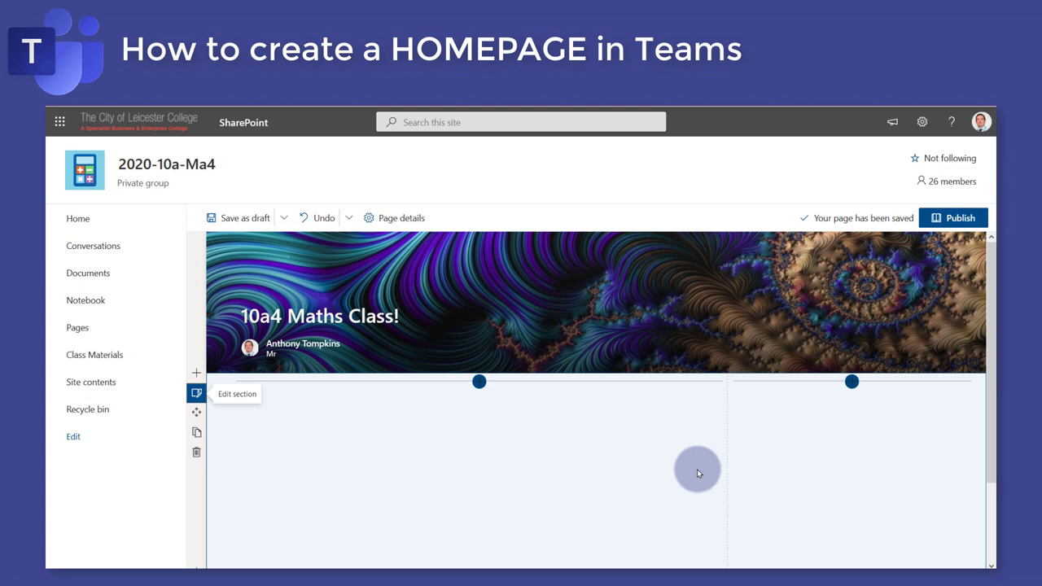
Add a Text web part to the section's wide left column
click(479, 382)
scroll(479, 337, down, 5)
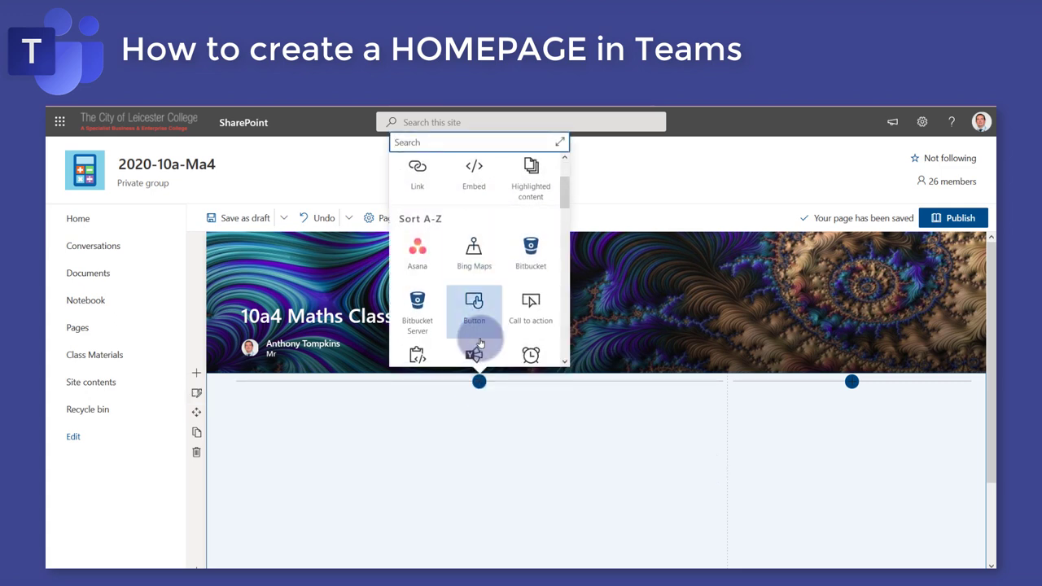
scroll(481, 342, down, 5)
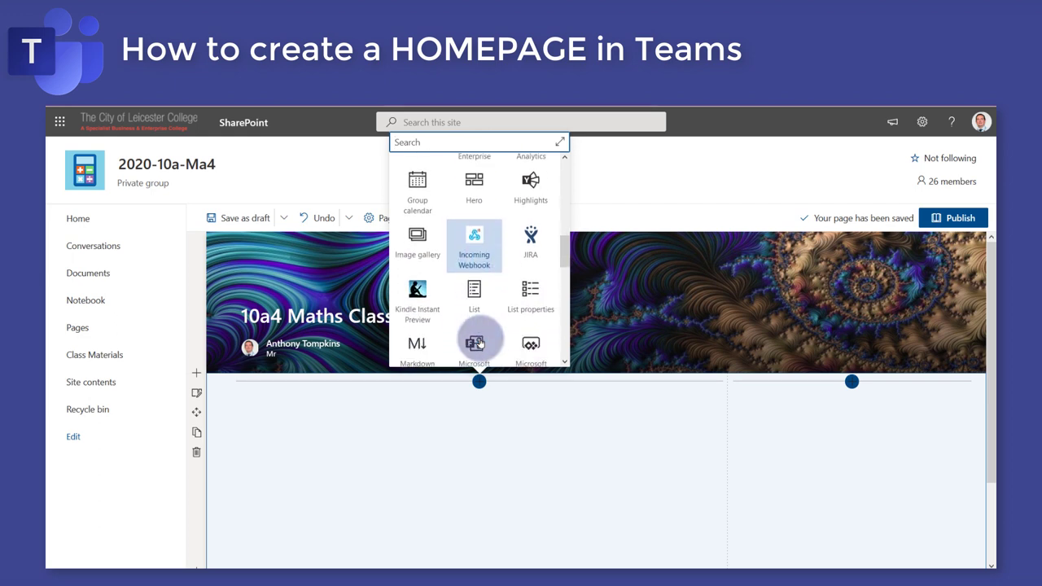
scroll(481, 342, down, 6)
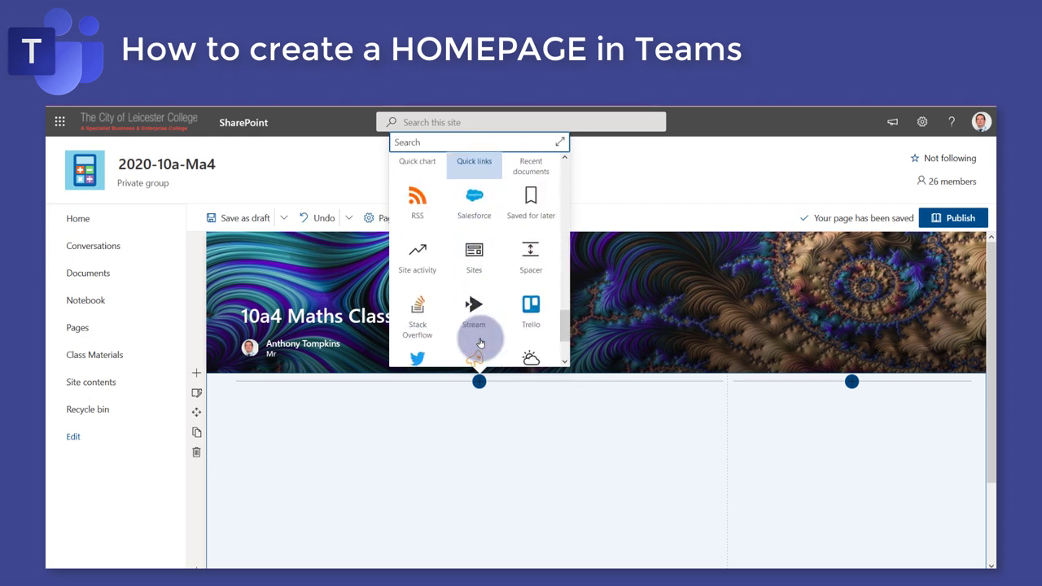
scroll(479, 337, up, 15)
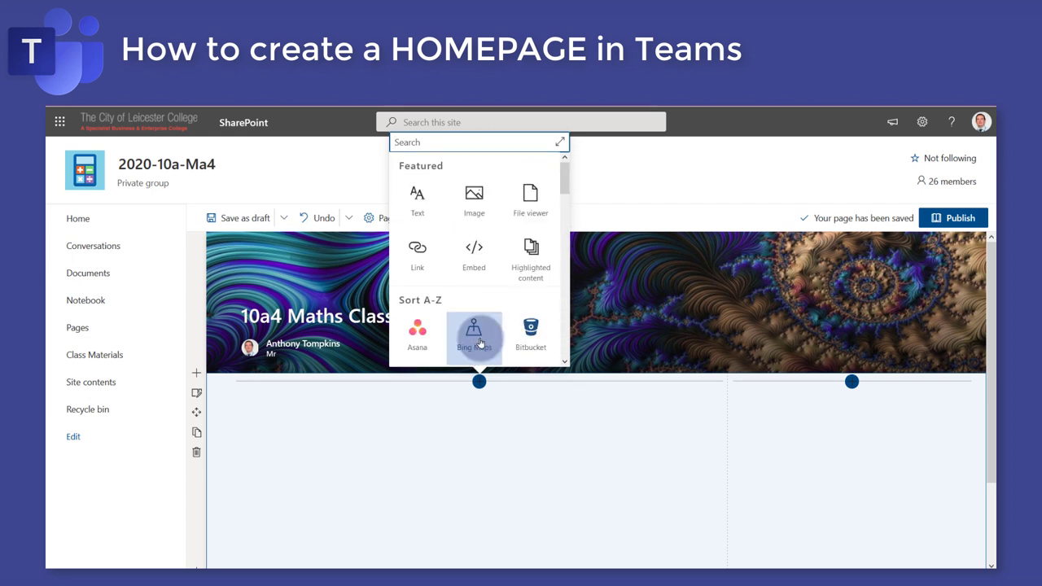
click(437, 202)
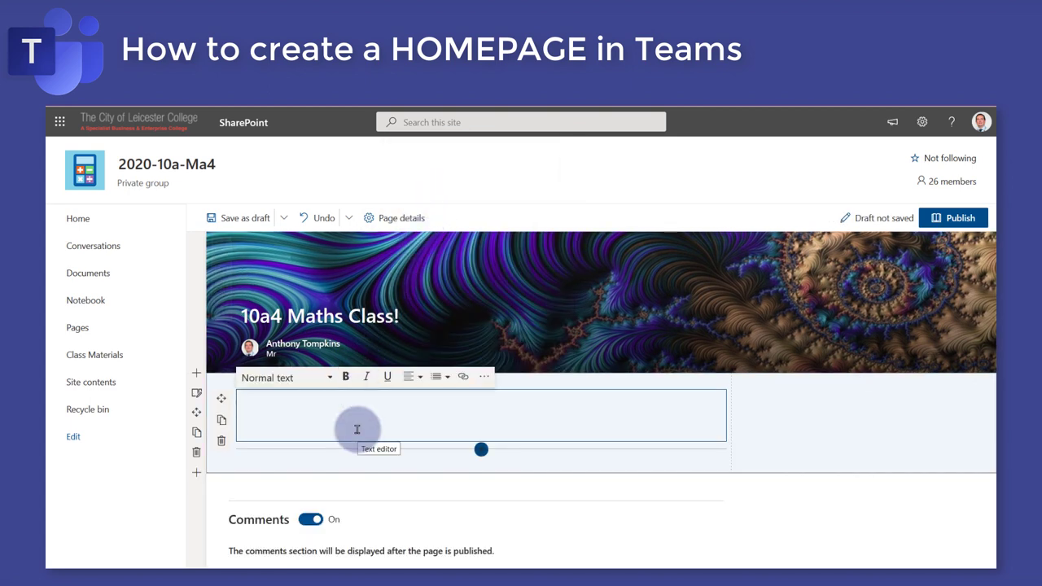
Write the Heading 1 'Welcome to the Maths Homepage!' and a sentence promising resources and links
text(Headings go here!)
key(ctrl+shift+Left)
key(ctrl+shift+Left)
key(ctrl+shift+Left)
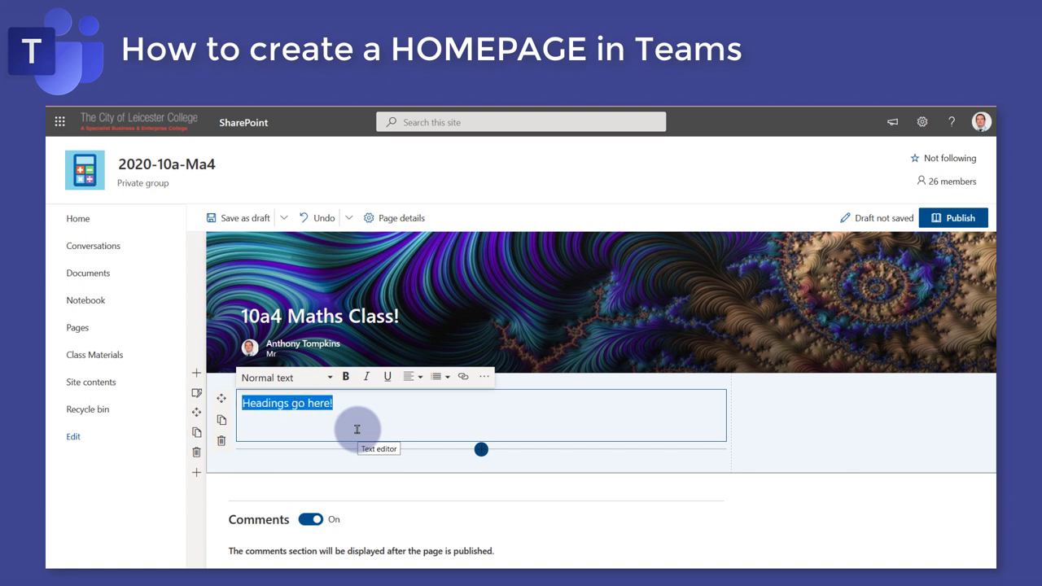
click(331, 378)
click(268, 421)
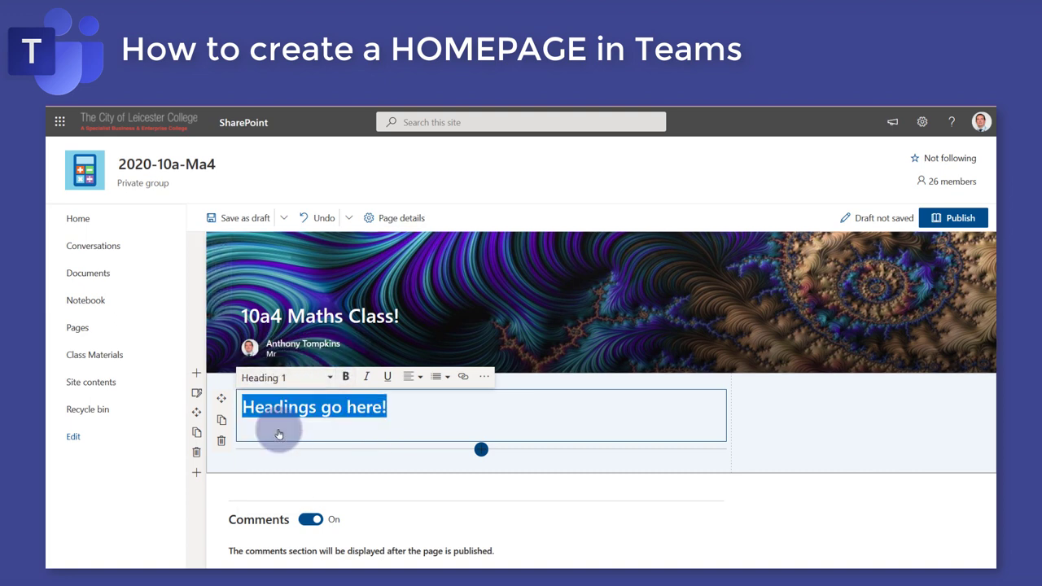
text(Welcome to the Maths)
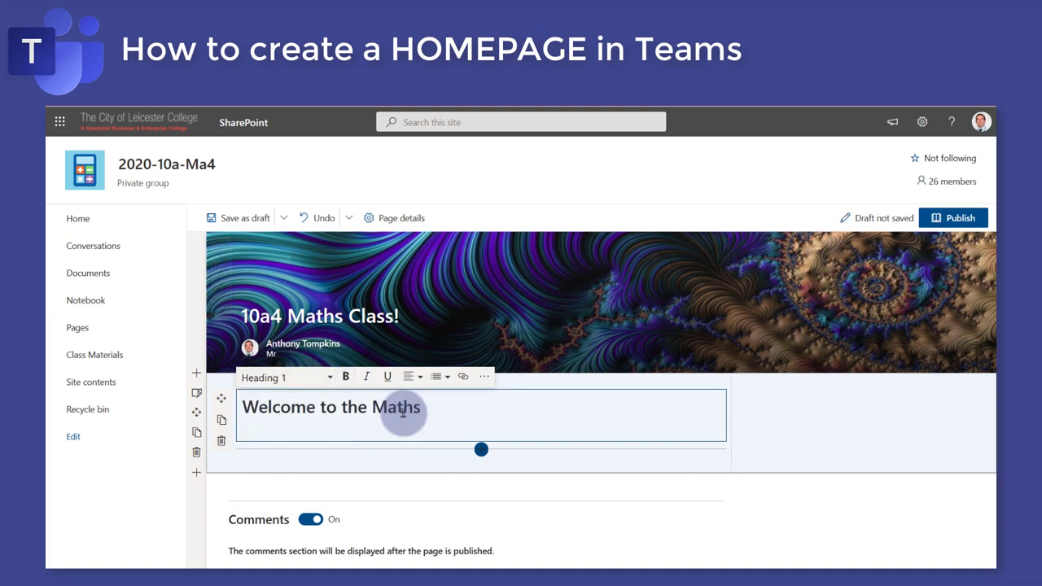
text( Homepage!)
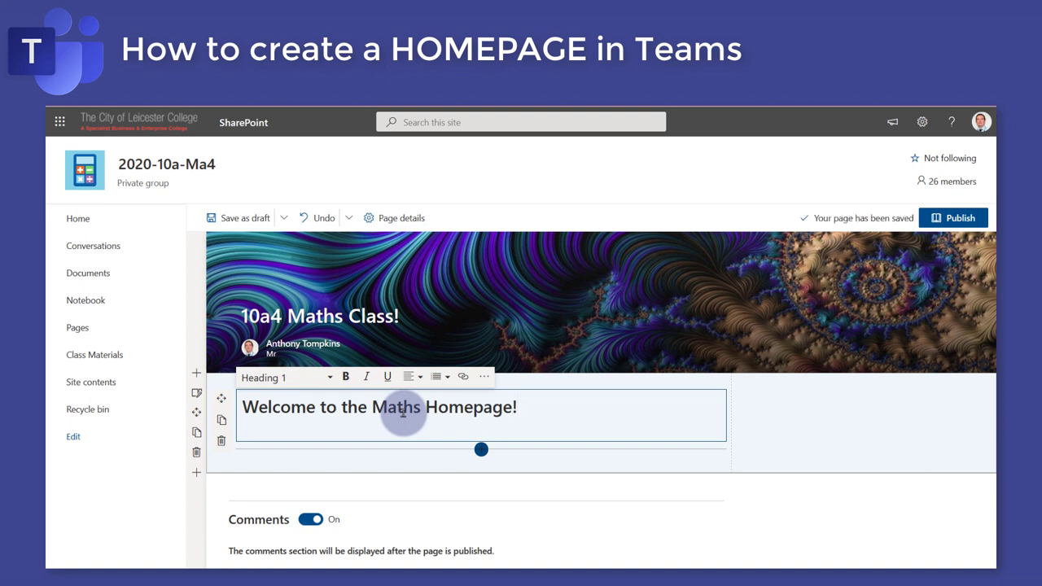
key(Return)
text(I will be add)
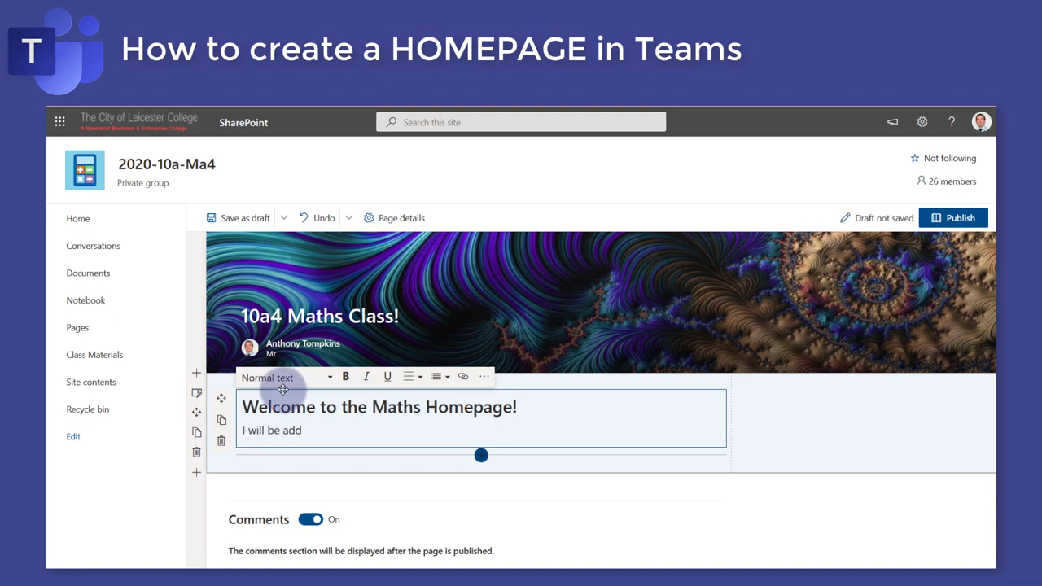
text(ing lots of resources and us)
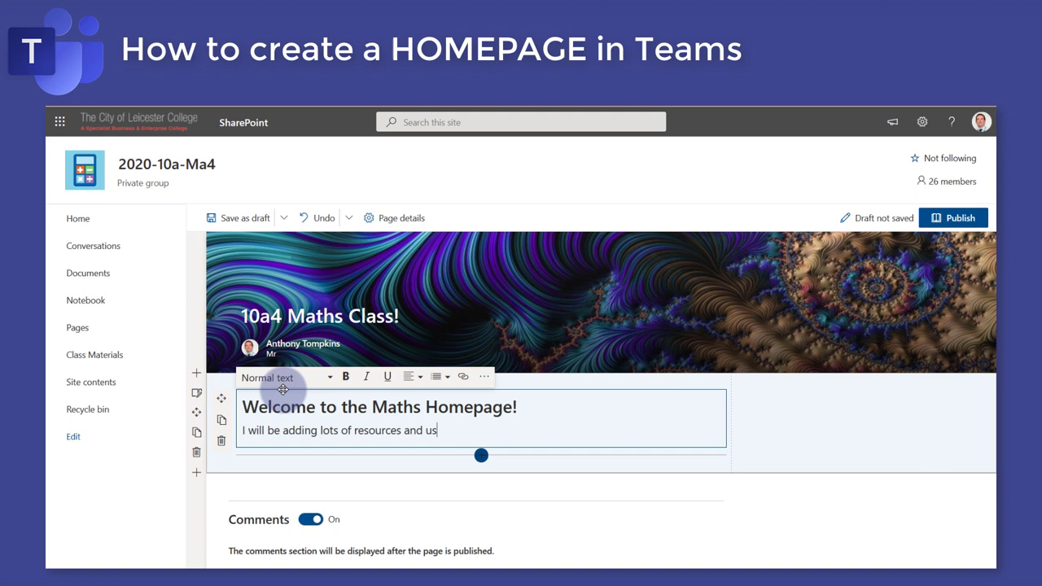
text(eful links to help you with you)
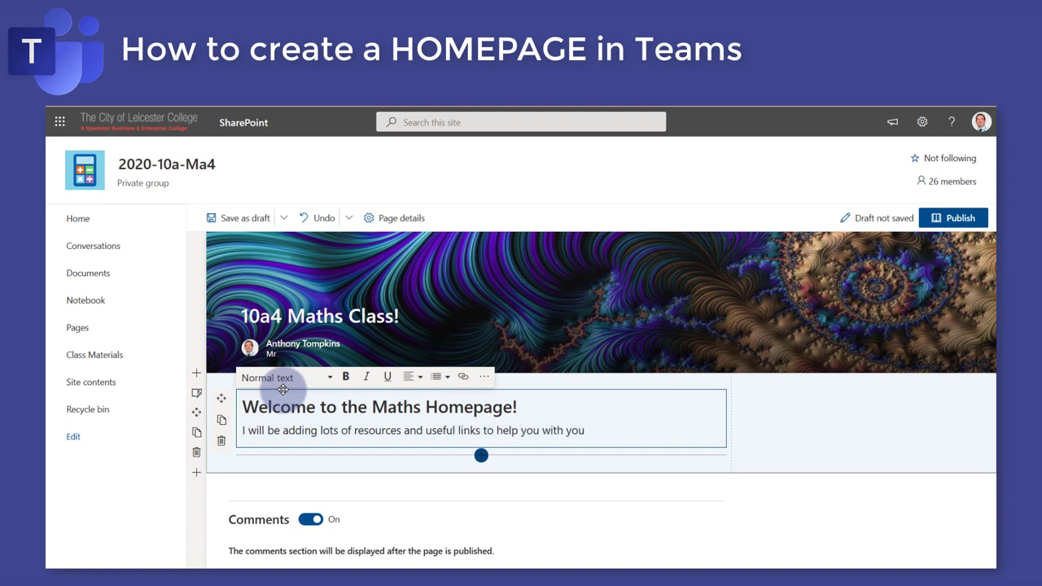
text(r maths studies!)
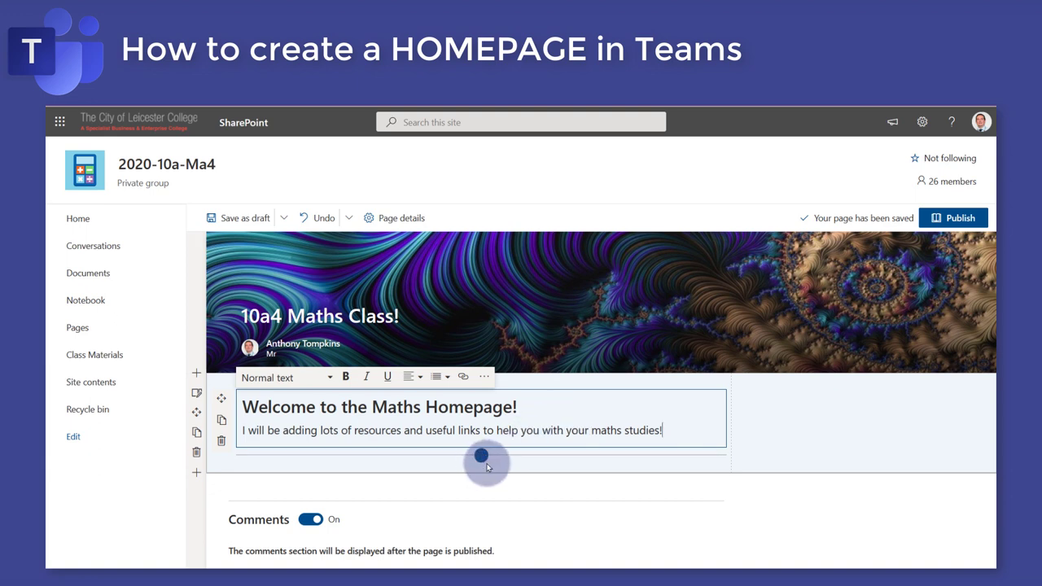
Insert a Link web part in column two that points to mymaths.co.uk
mouse_move(862, 394)
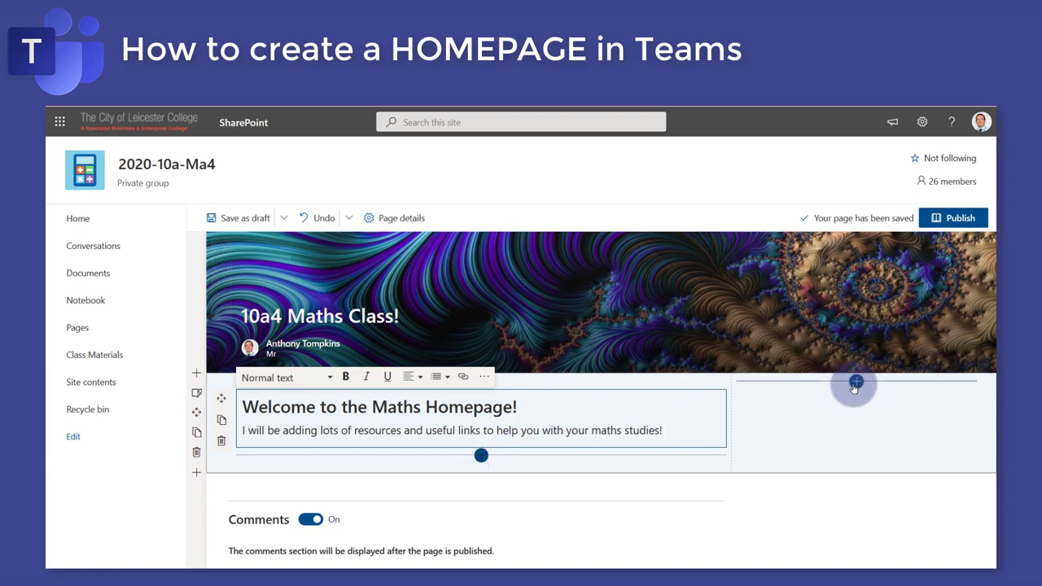
click(856, 382)
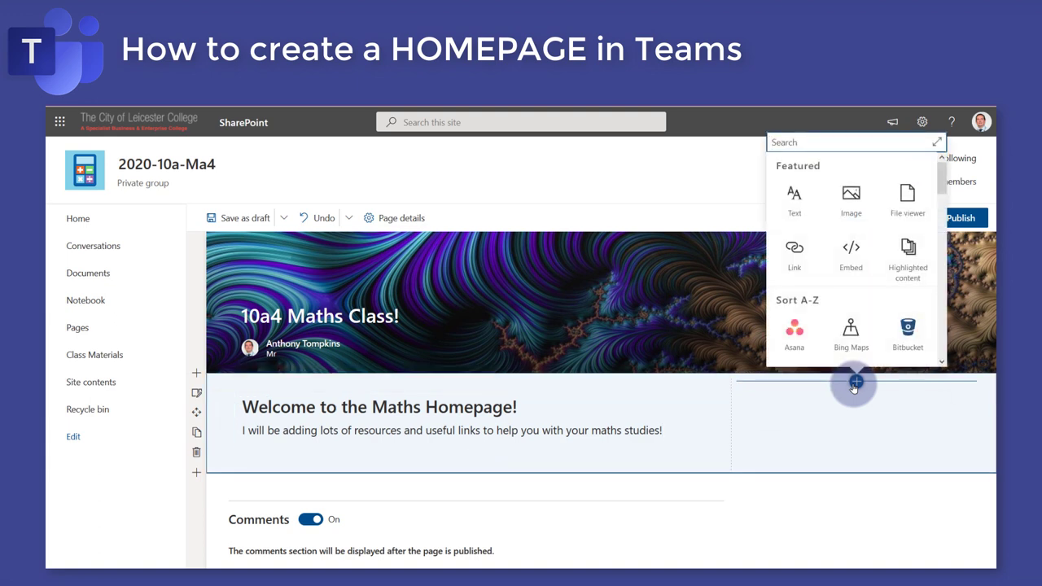
click(794, 247)
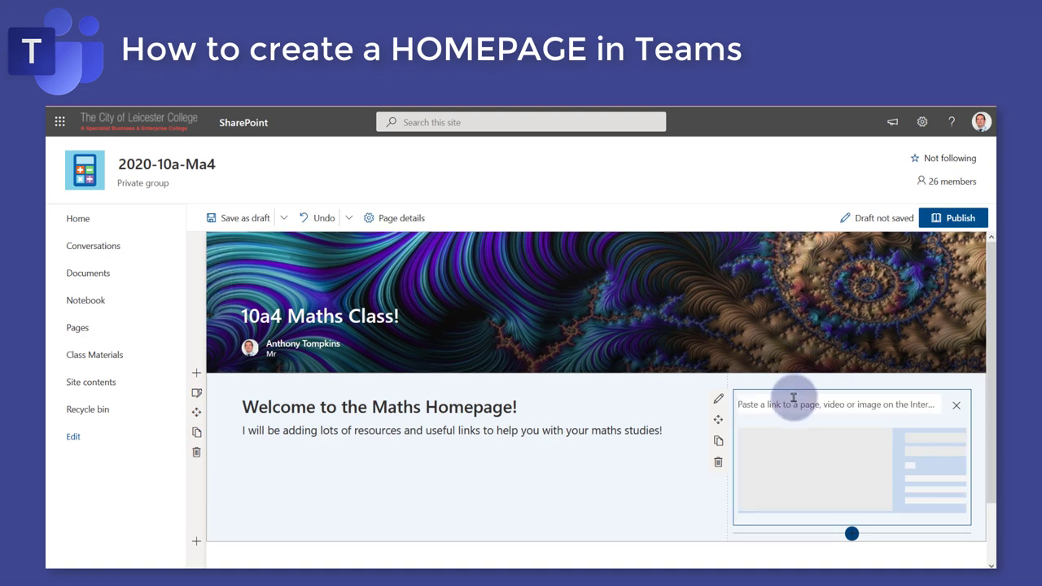
text(mymaths.co.uk)
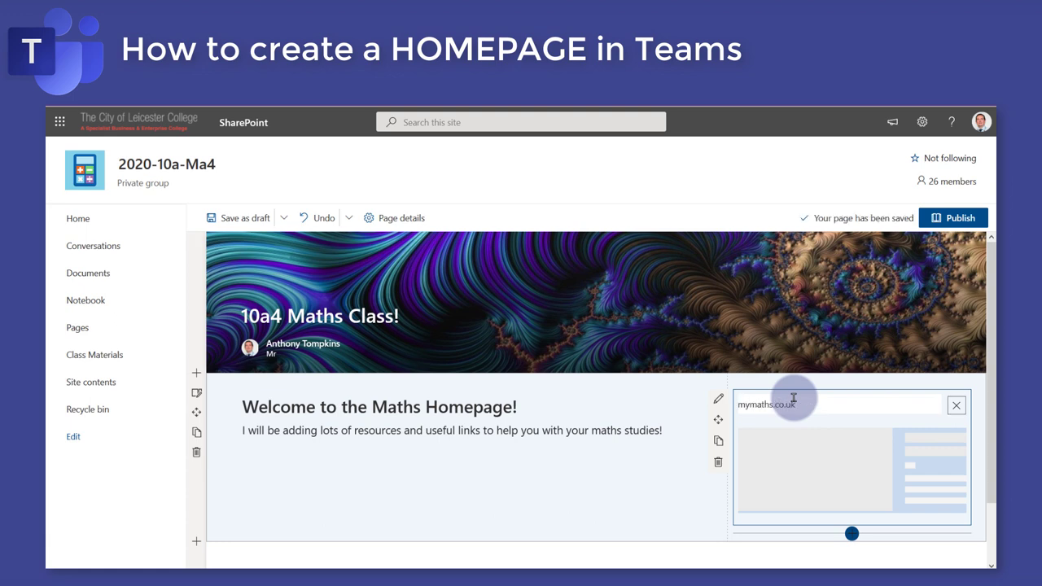
key(Return)
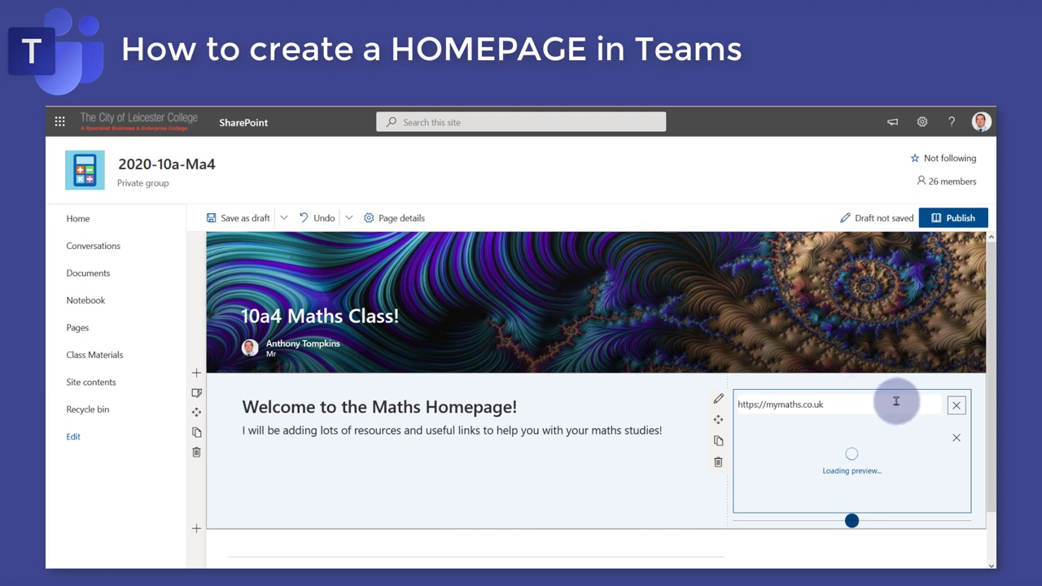